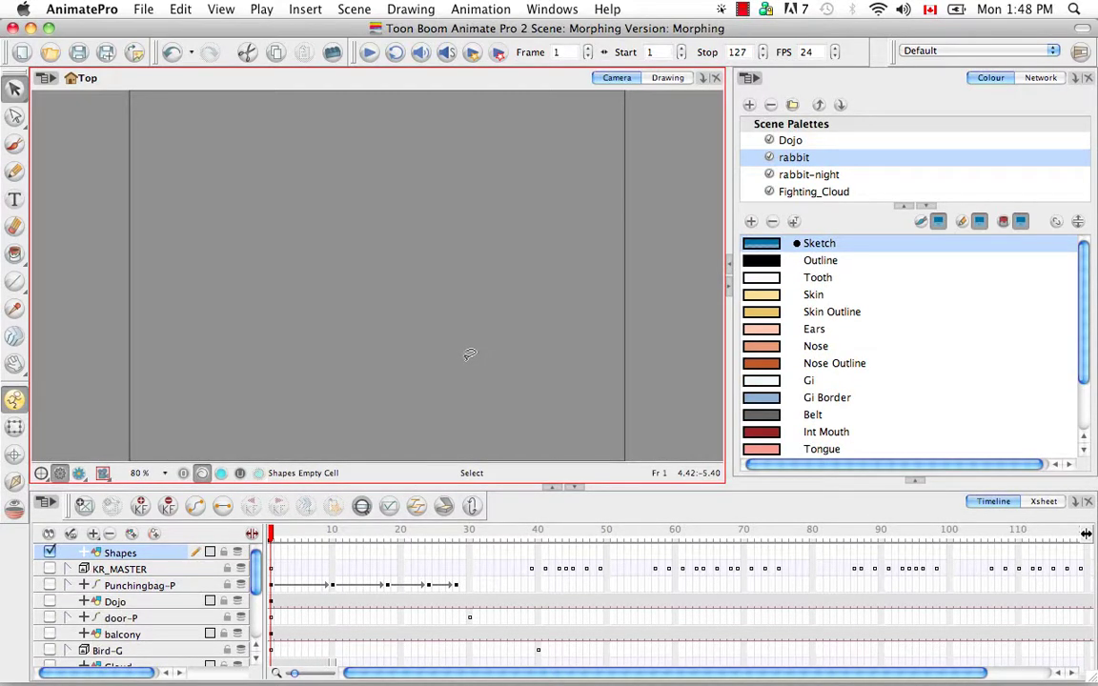
# Brush a square outline at frame 1 and a circle outline at frame 20 of the Shapes layer in the black Outline colour.
pyautogui.click(761, 260)
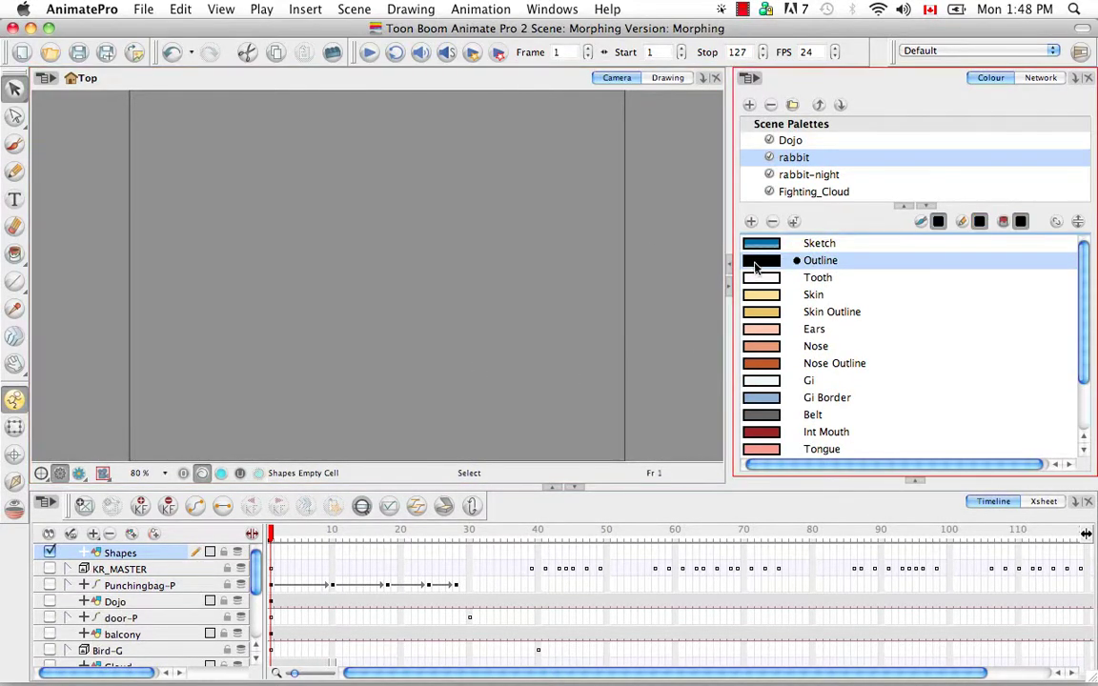
pyautogui.click(14, 143)
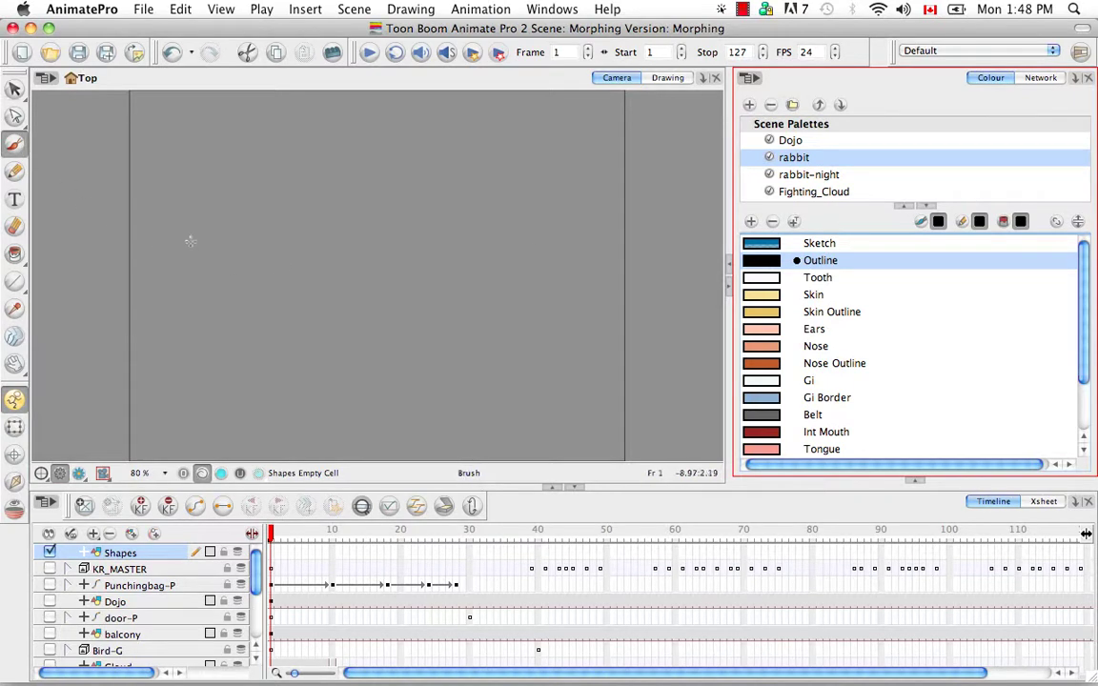
pyautogui.moveTo(189, 237); pyautogui.dragTo(202, 306)
pyautogui.moveTo(189, 238)
pyautogui.mouseDown()
pyautogui.moveTo(245, 235)
pyautogui.moveTo(256, 247)
pyautogui.moveTo(266, 304)
pyautogui.moveTo(195, 307)
pyautogui.mouseUp()
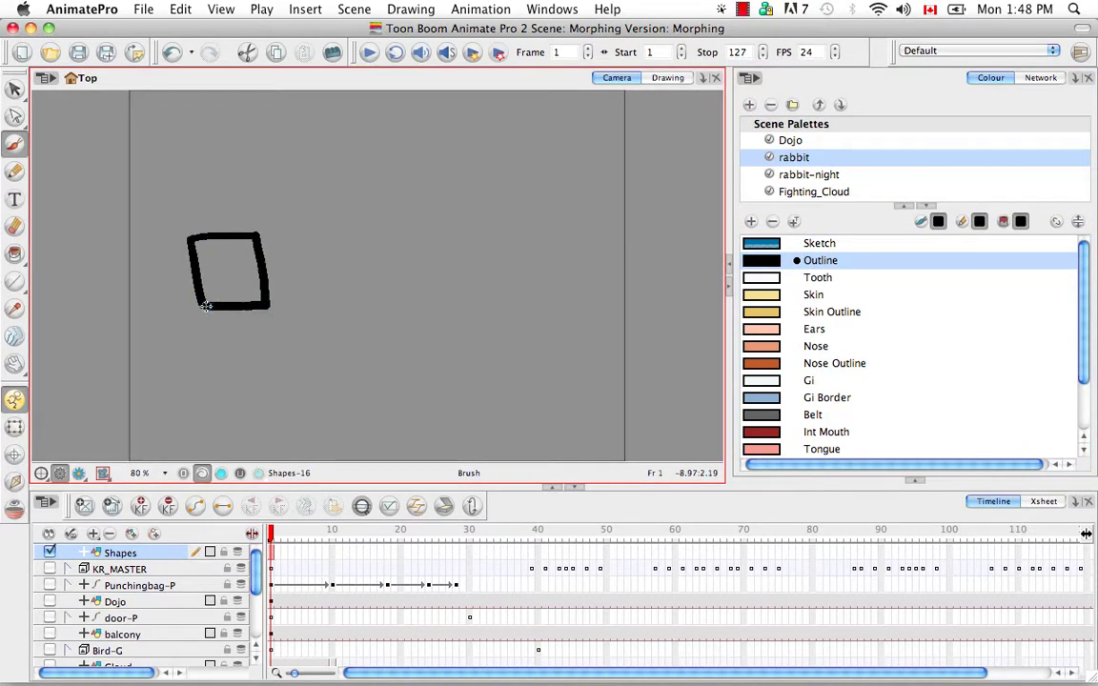
pyautogui.click(401, 552)
pyautogui.moveTo(520, 134)
pyautogui.mouseDown()
pyautogui.moveTo(480, 138)
pyautogui.moveTo(477, 197)
pyautogui.moveTo(529, 181)
pyautogui.moveTo(517, 137)
pyautogui.moveTo(477, 133)
pyautogui.mouseUp()
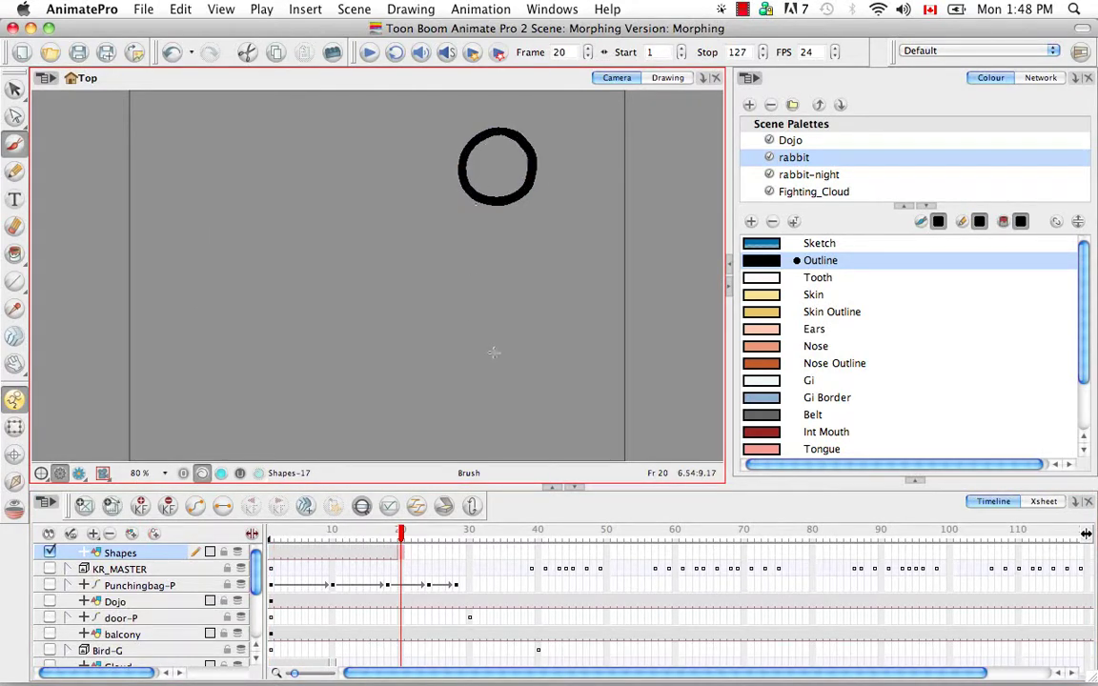
# Fill the circle at frame 20 and the square in the first drawing with the Nose Outline colour.
pyautogui.press('alt')
pyautogui.hotkey('alt', 'k')
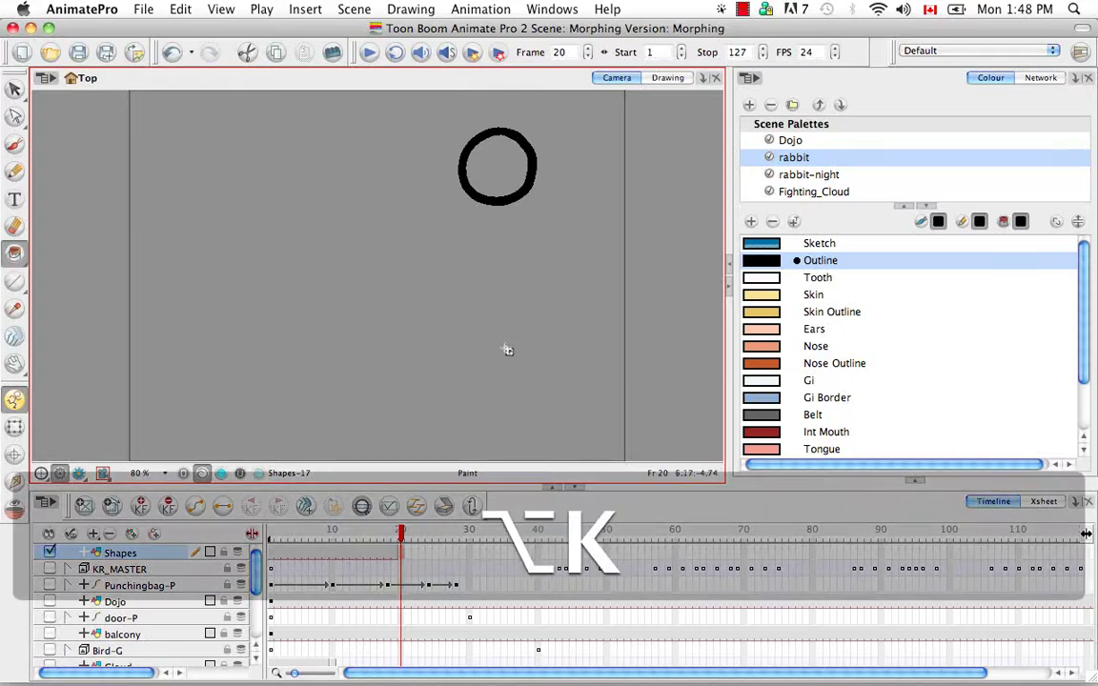
pyautogui.click(760, 364)
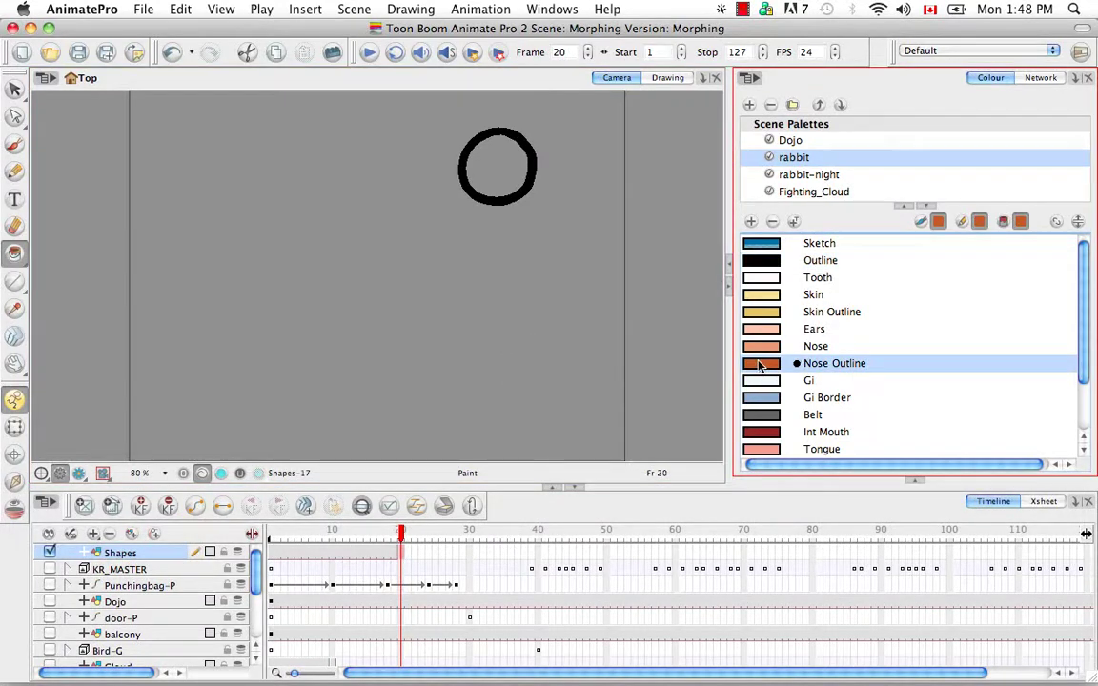
pyautogui.click(497, 162)
pyautogui.click(391, 551)
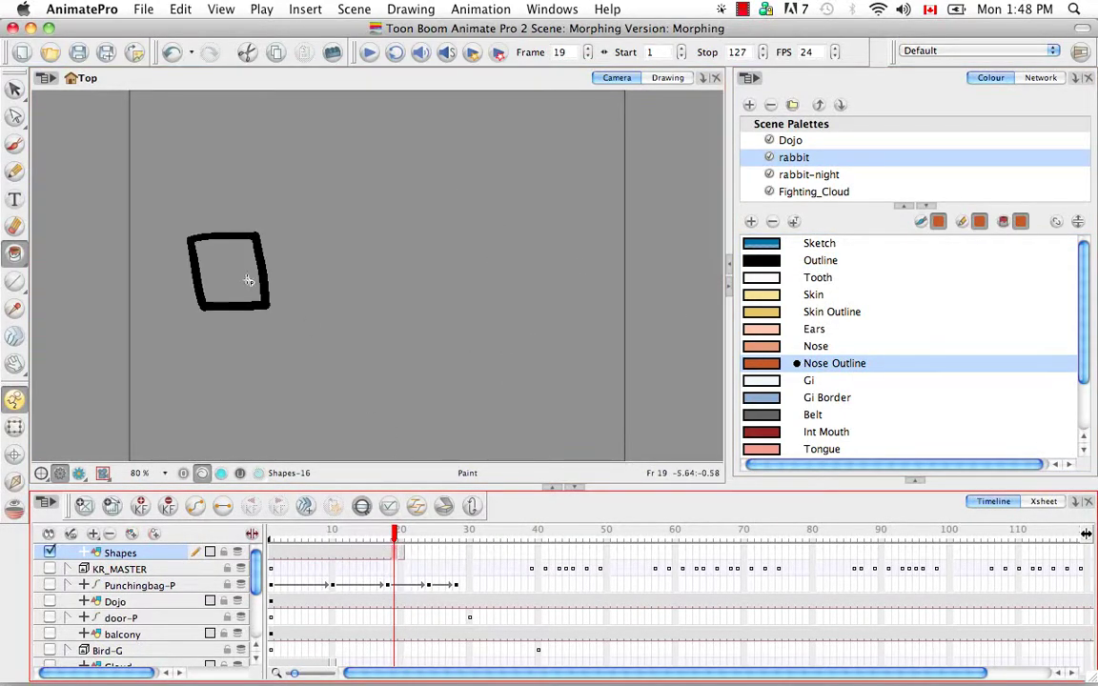
pyautogui.click(231, 268)
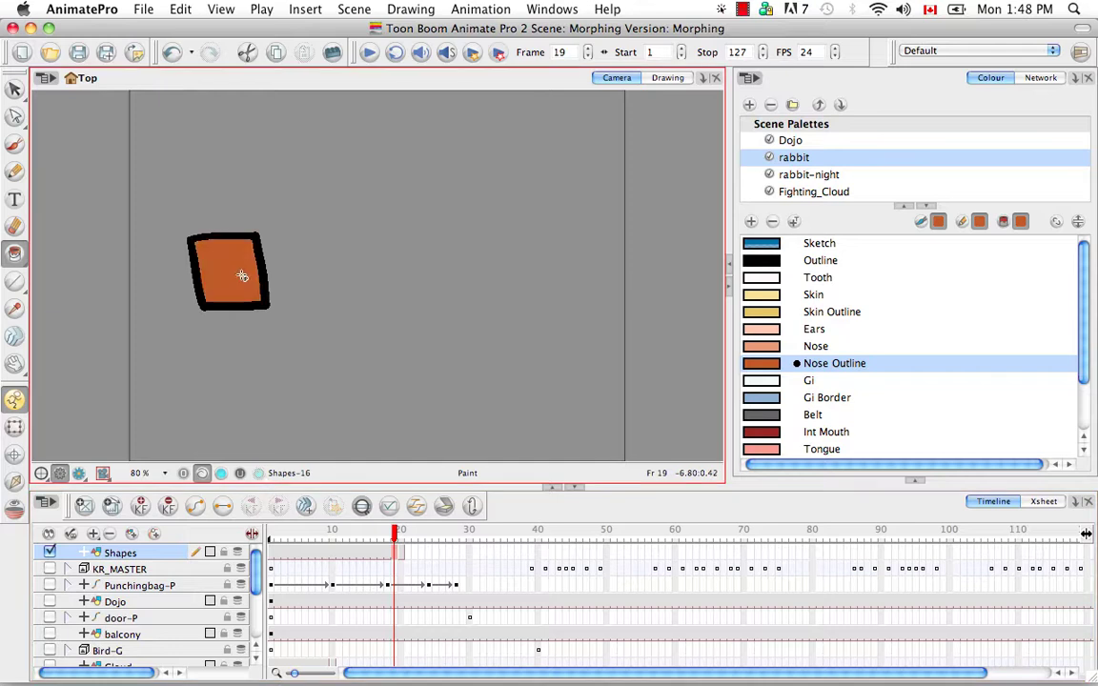
# Draw a circle beside the square in the first drawing with a Gi Border outline and fill it with Skin Outline.
pyautogui.click(761, 398)
pyautogui.moveTo(13, 284); pyautogui.dragTo(81, 326)
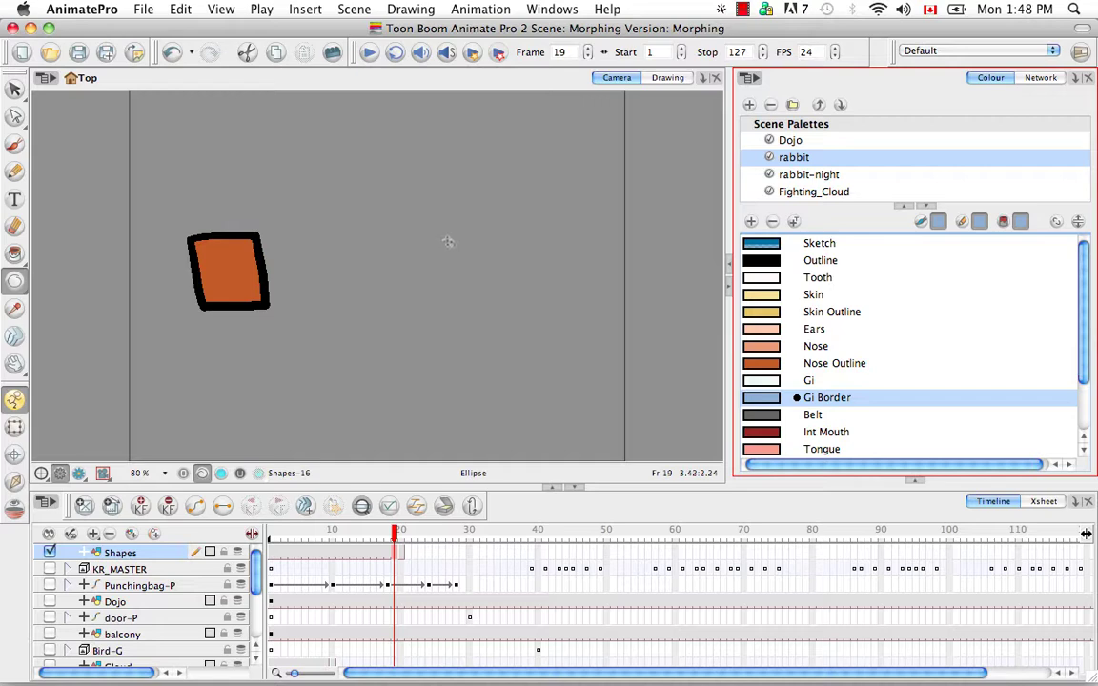
pyautogui.moveTo(447, 242); pyautogui.dragTo(513, 314)
pyautogui.click(758, 315)
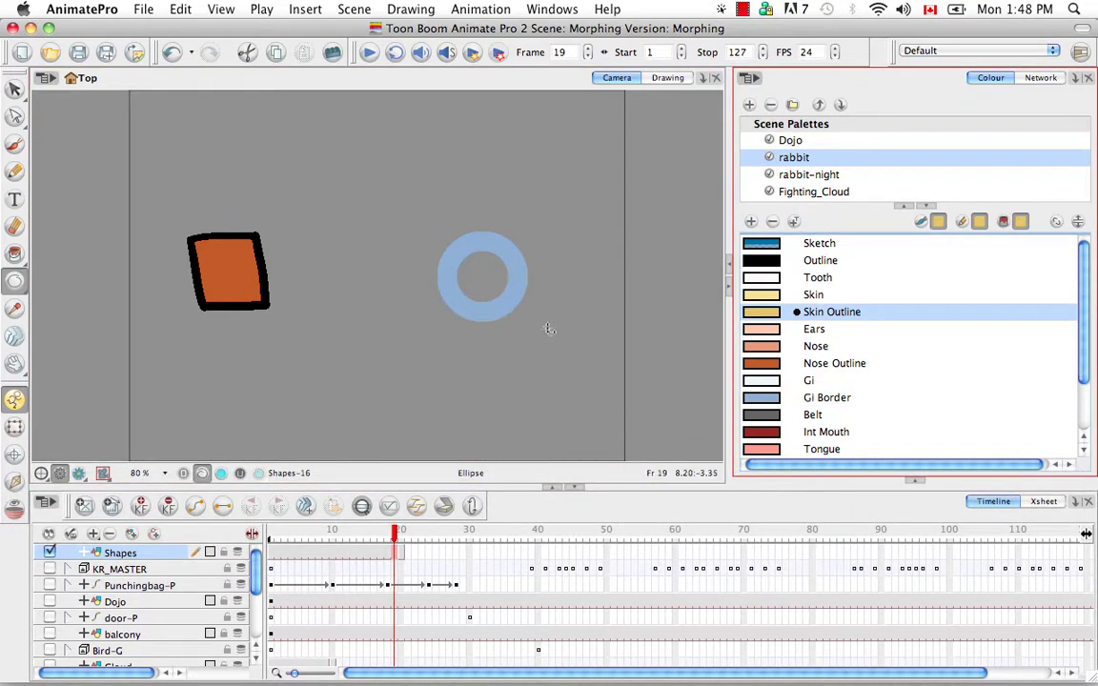
pyautogui.press('alt')
pyautogui.hotkey('alt', 'k')
pyautogui.click(486, 284)
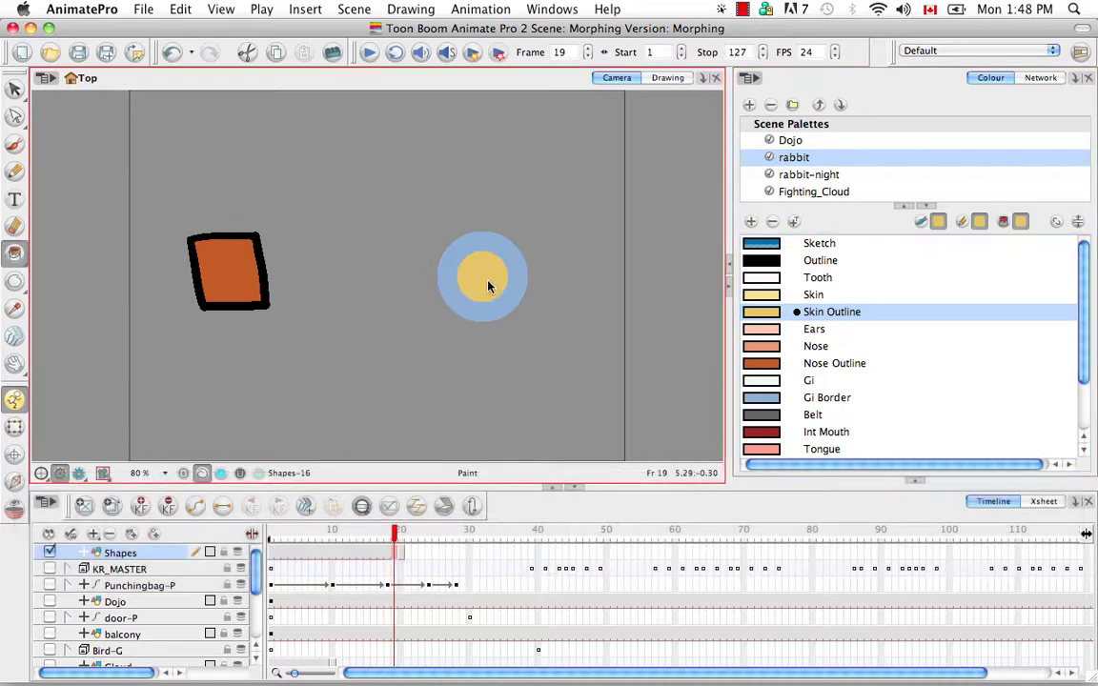
# Draw a rectangle below the circle at frame 20 with a Gi Border outline and fill it with Skin Outline.
pyautogui.click(401, 555)
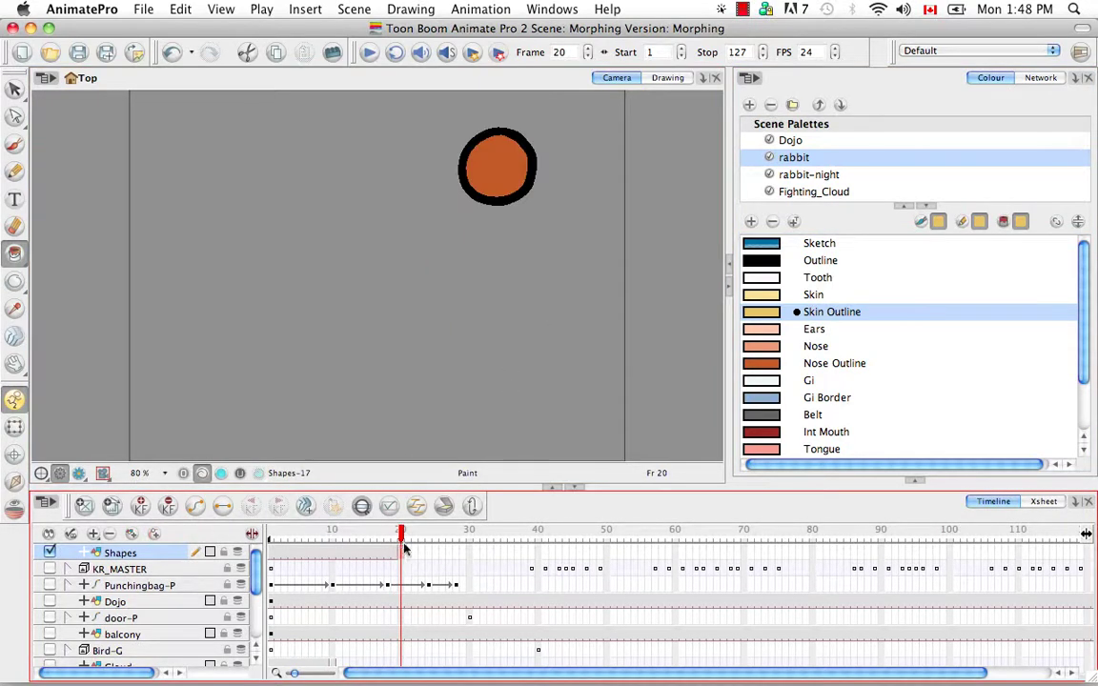
pyautogui.click(761, 398)
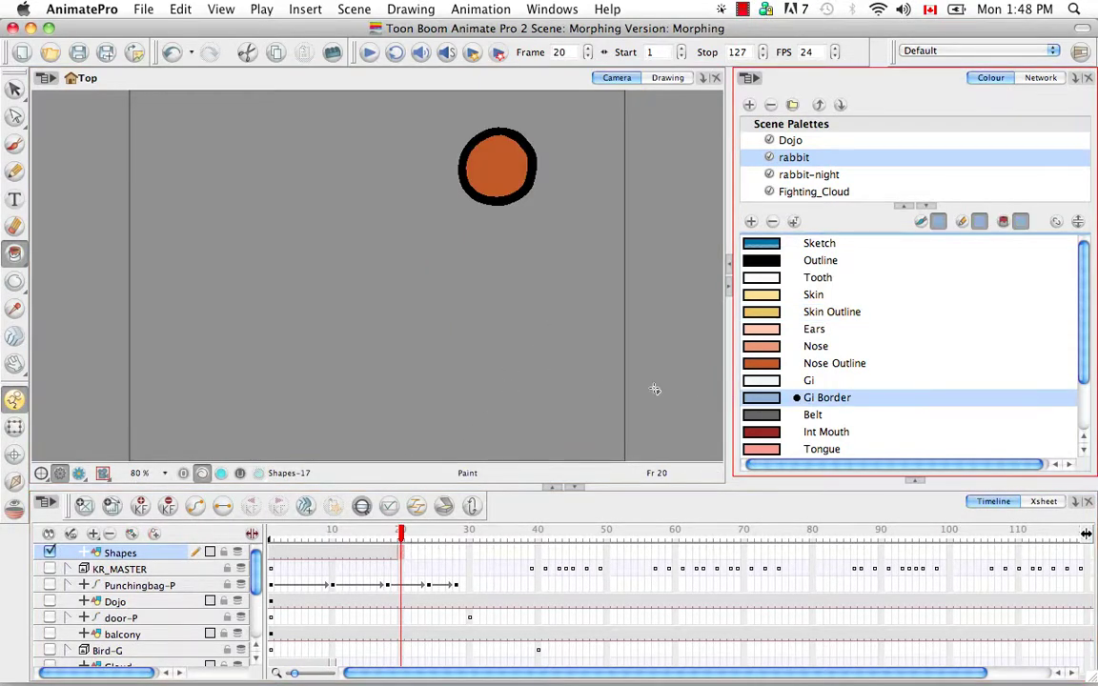
pyautogui.moveTo(14, 281); pyautogui.dragTo(48, 306)
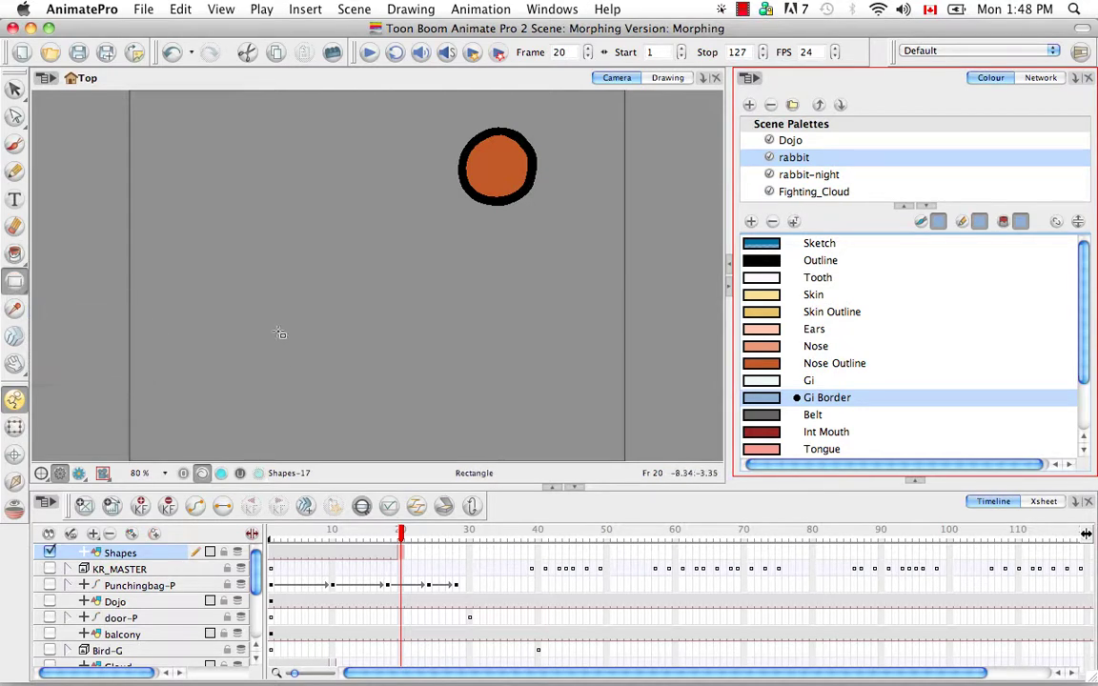
pyautogui.moveTo(332, 299); pyautogui.dragTo(452, 372)
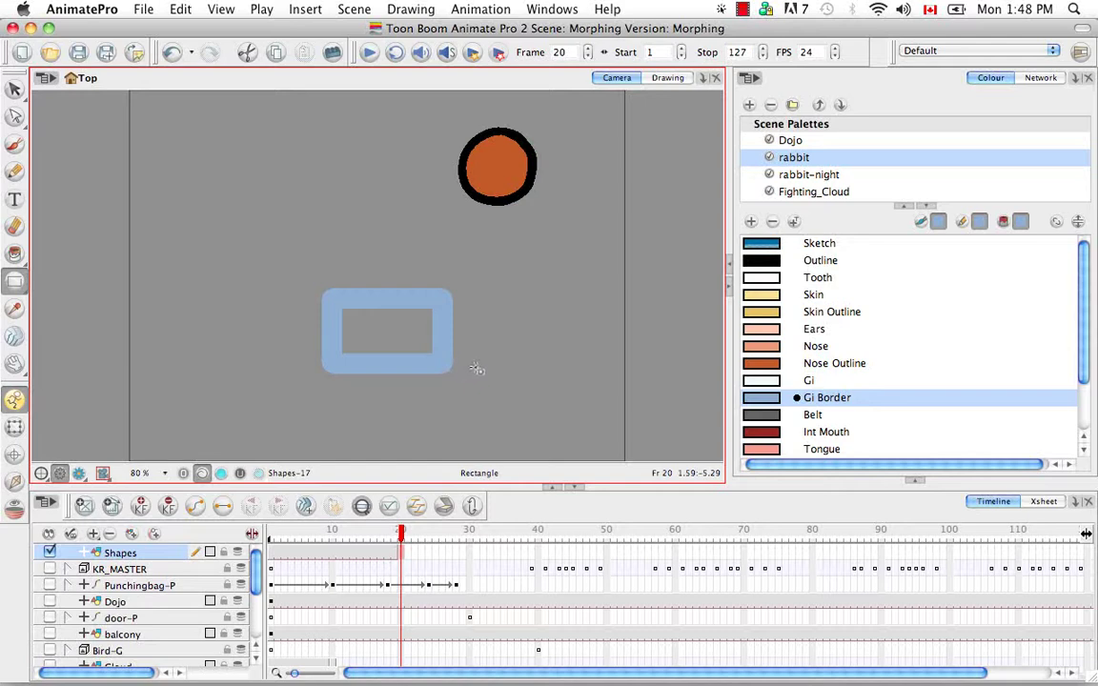
pyautogui.click(766, 315)
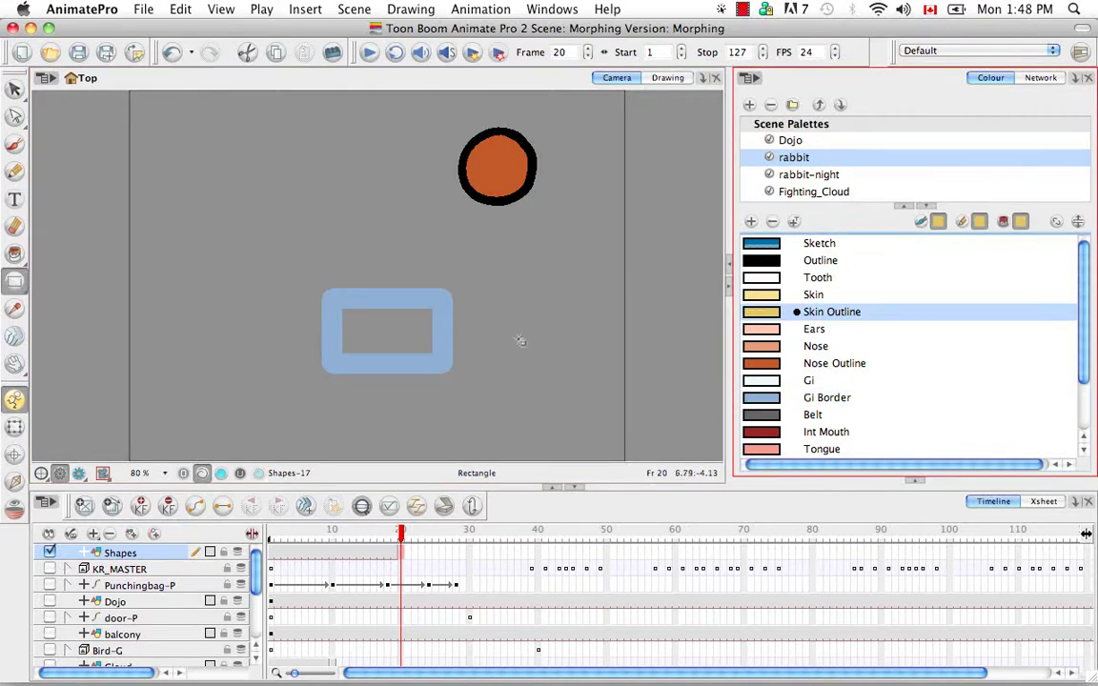
pyautogui.hotkey('alt', 'k')
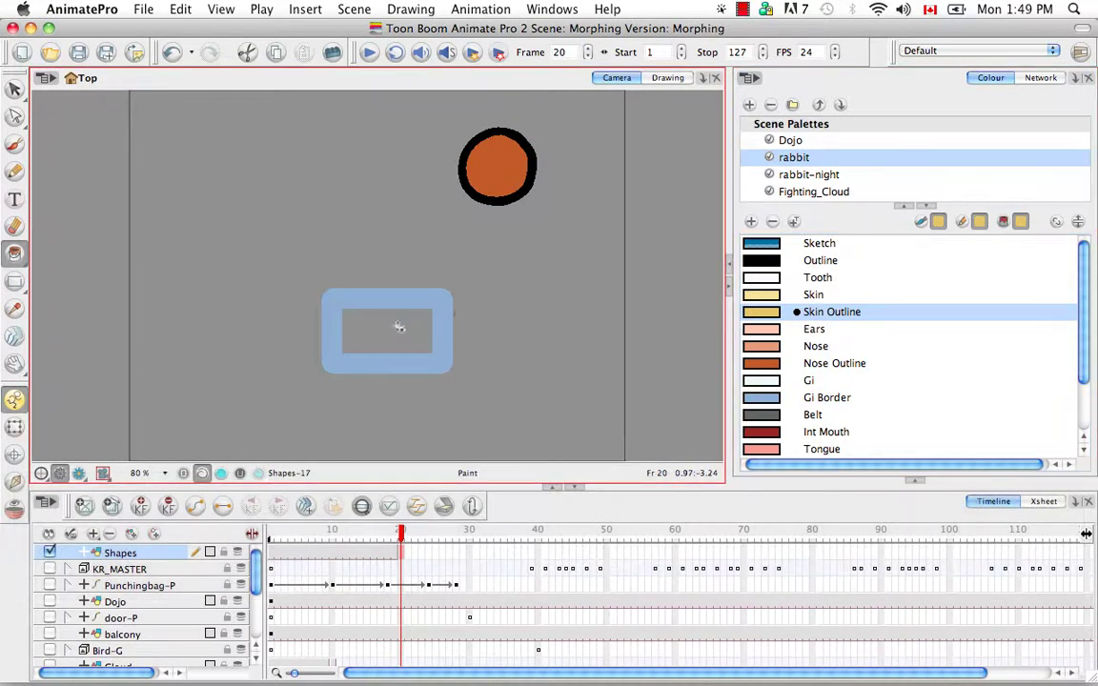
pyautogui.click(391, 322)
# Set the pencil line thickness of the rectangle at frame 20 to 5.
pyautogui.hotkey('alt', 'v')
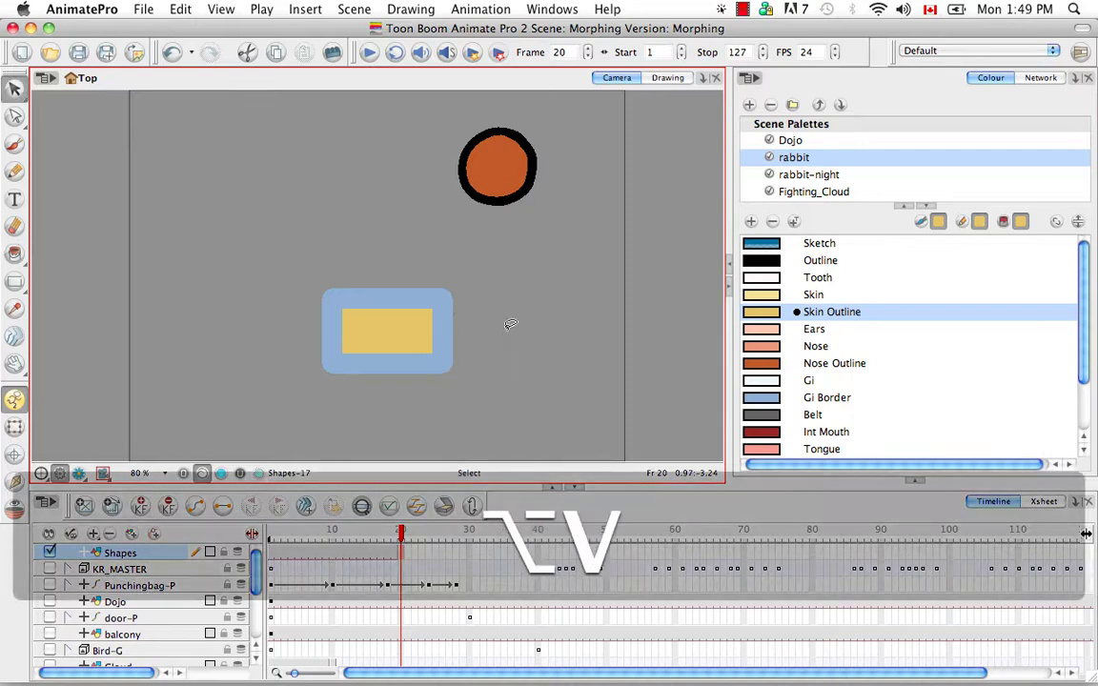
pyautogui.click(361, 361)
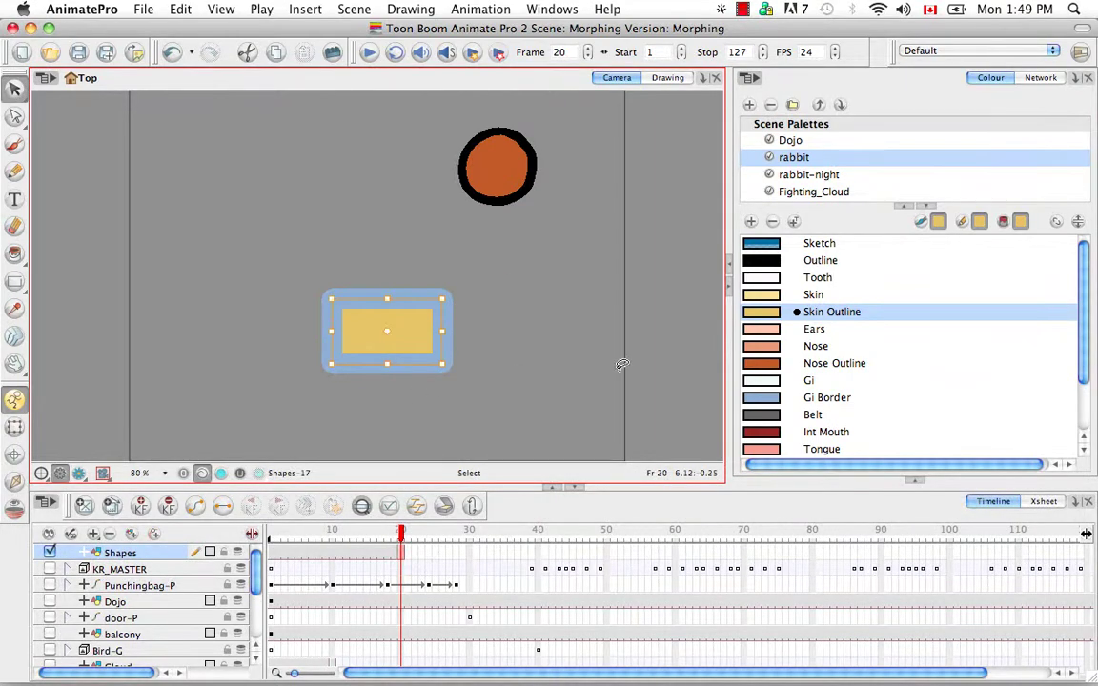
pyautogui.click(913, 481)
pyautogui.moveTo(1088, 306)
pyautogui.mouseDown()
pyautogui.moveTo(1073, 353)
pyautogui.moveTo(954, 441)
pyautogui.mouseUp()
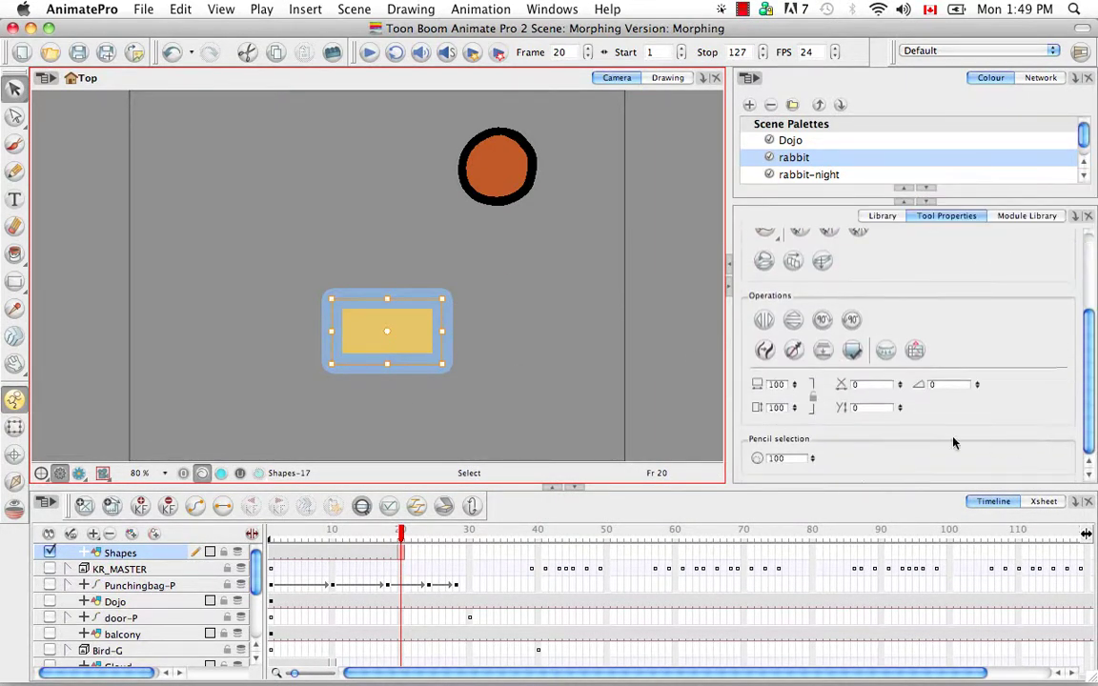
pyautogui.click(778, 460)
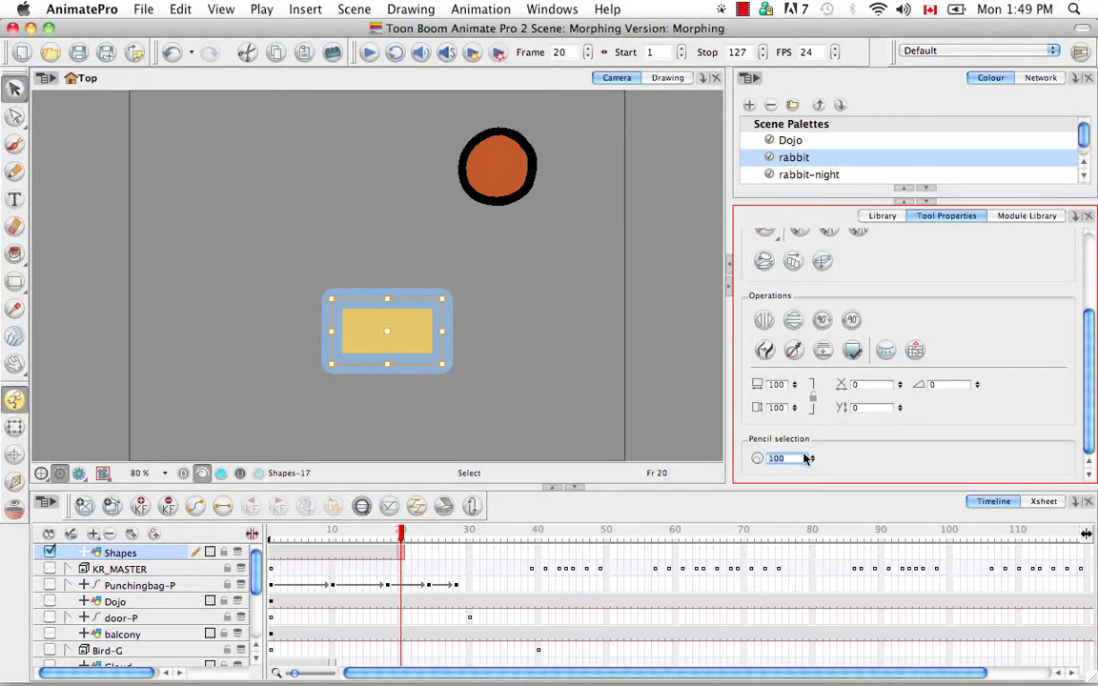
pyautogui.write('5')
pyautogui.press('Return')
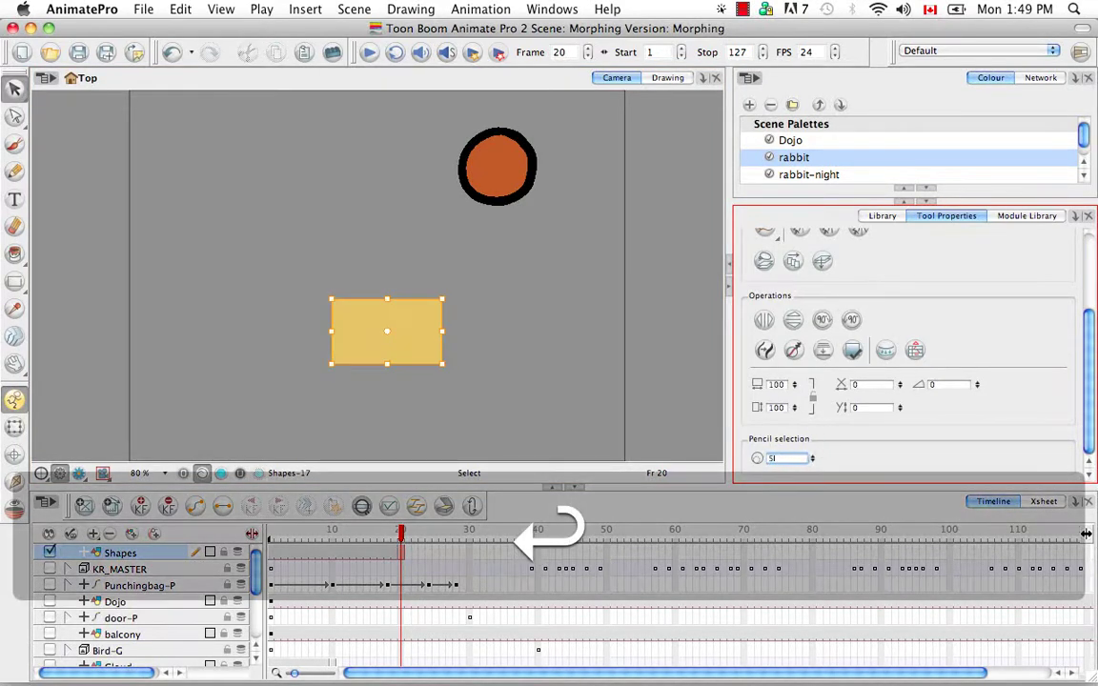
pyautogui.click(531, 313)
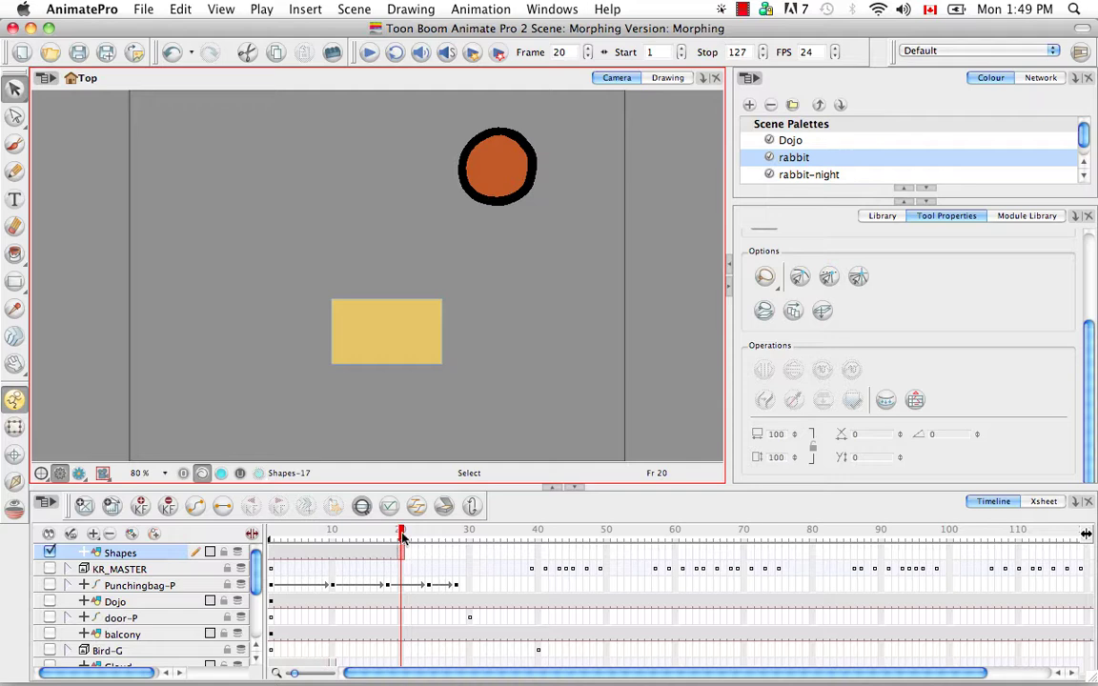
# Compare the shapes and colours of the first drawing and the frame 20 drawing, with the palette's colour list displayed.
pyautogui.moveTo(399, 532); pyautogui.dragTo(388, 535)
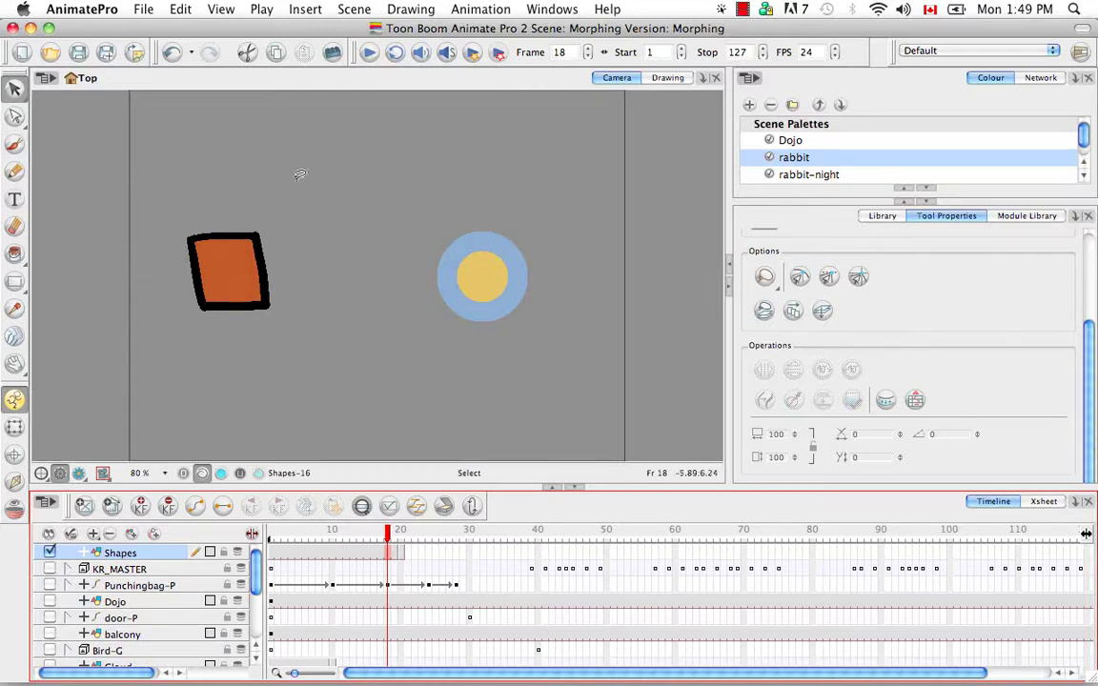
pyautogui.click(402, 554)
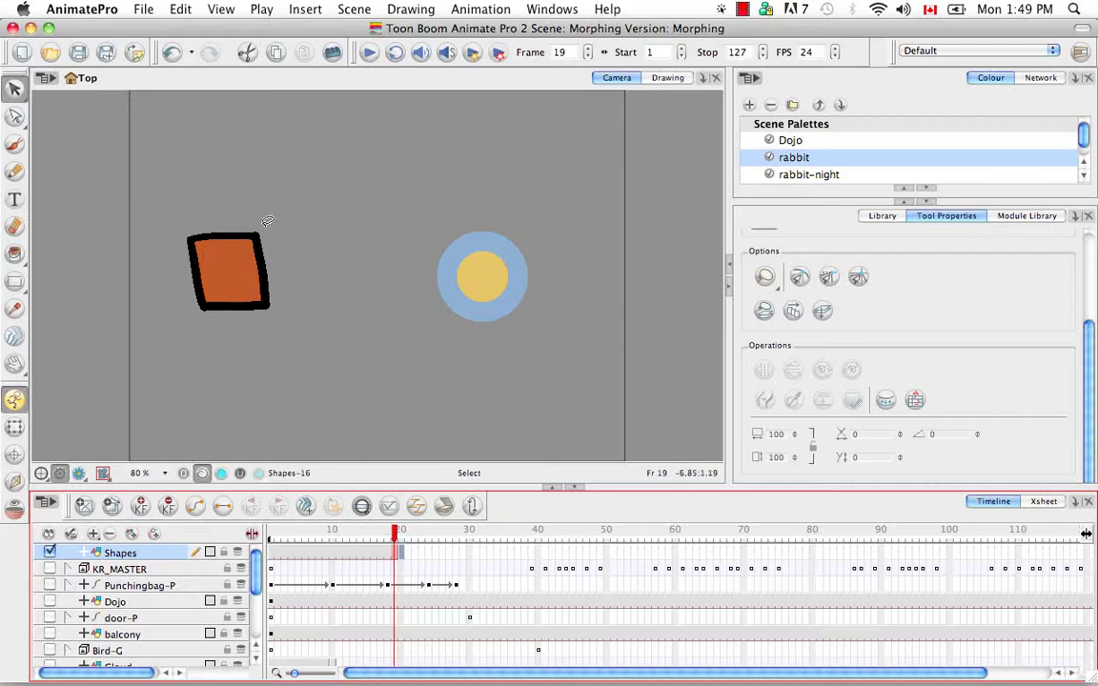
pyautogui.click(929, 203)
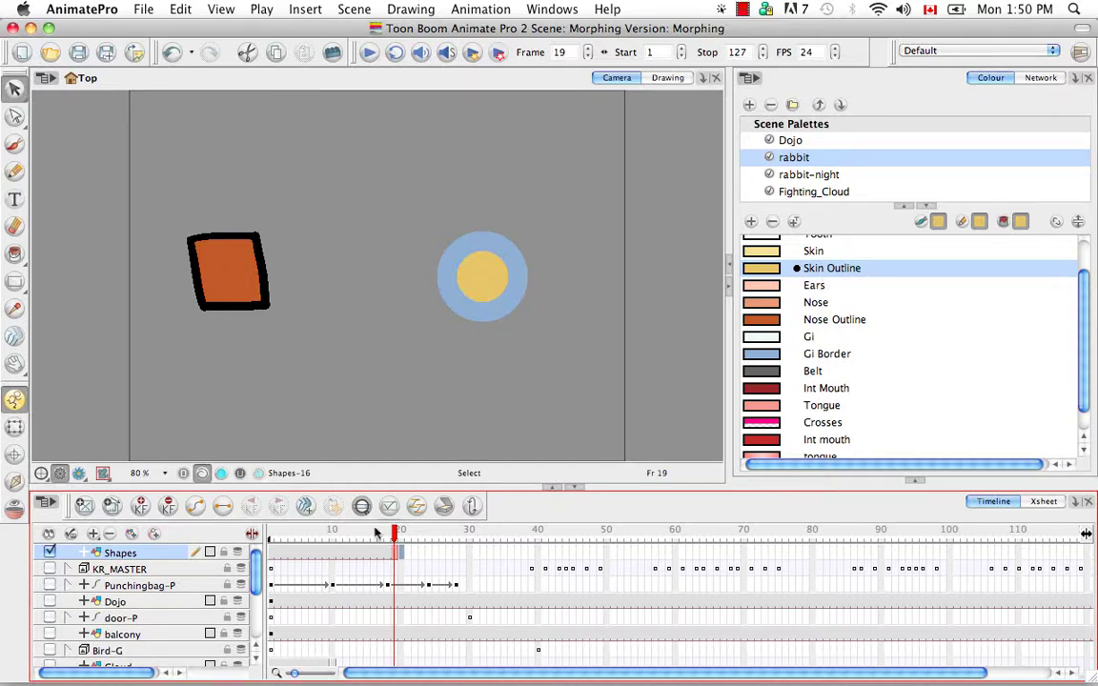
pyautogui.click(401, 557)
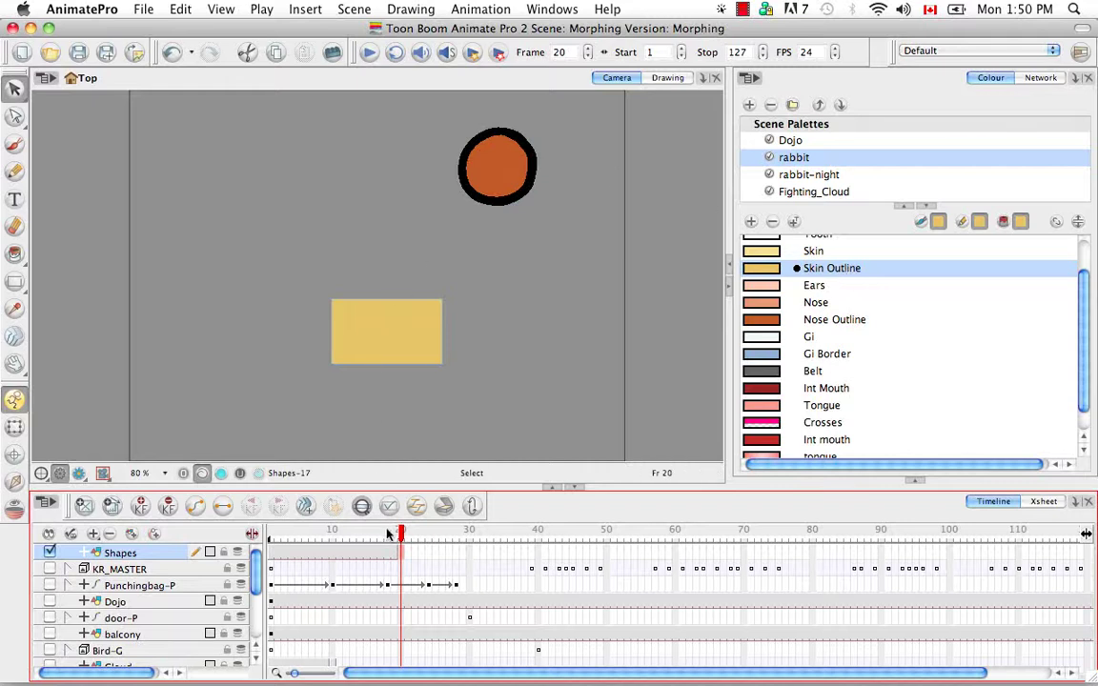
pyautogui.moveTo(401, 535); pyautogui.dragTo(387, 535)
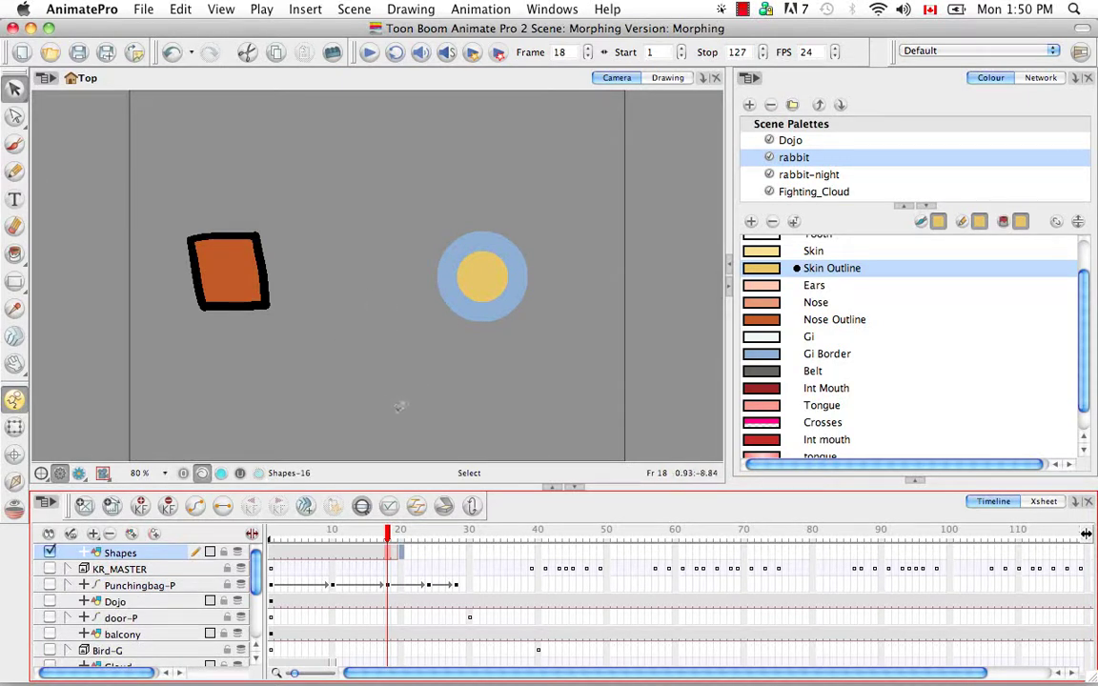
# Try to create a morphing on the Shapes layer with the playhead at frame 18.
pyautogui.rightClick(353, 556)
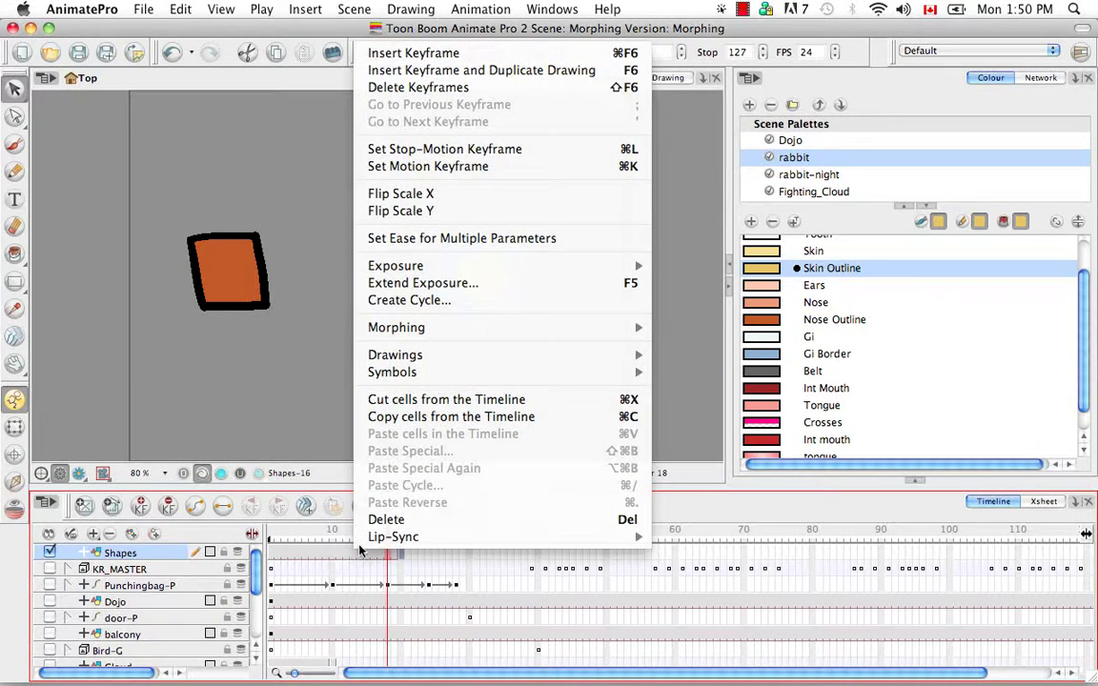
pyautogui.moveTo(483, 329)
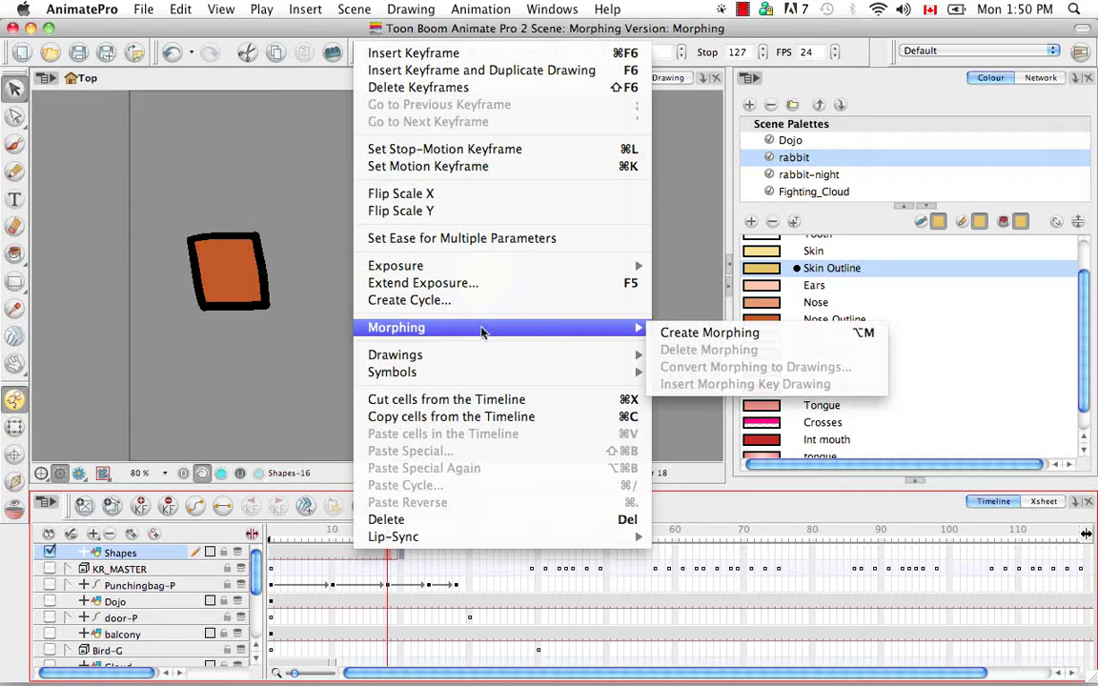
pyautogui.click(720, 333)
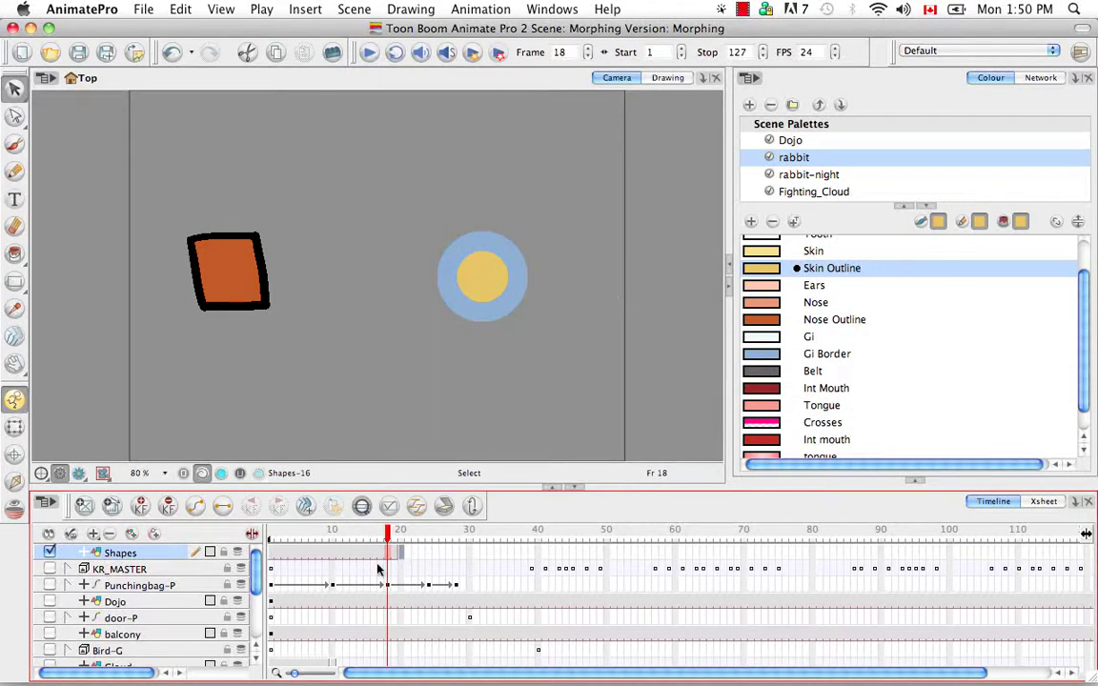
# Create a morphing on the Shapes layer from frame 13, between the two key drawings, and review it at frames 1 and 20.
pyautogui.click(352, 532)
pyautogui.rightClick(355, 552)
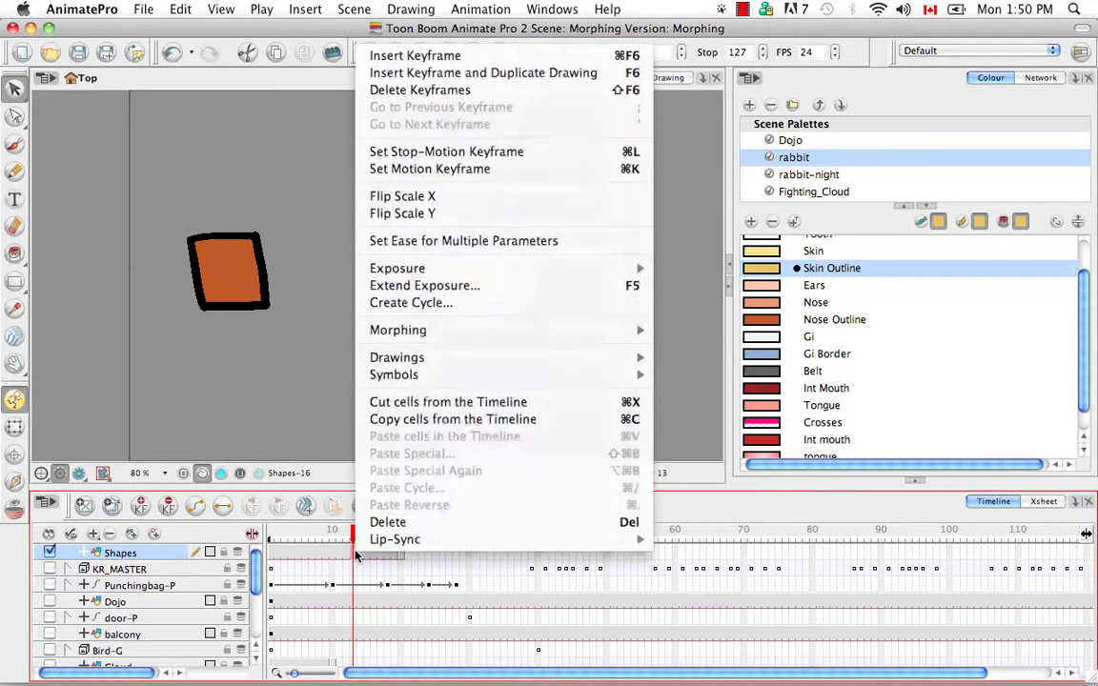
pyautogui.moveTo(452, 333)
pyautogui.click(667, 336)
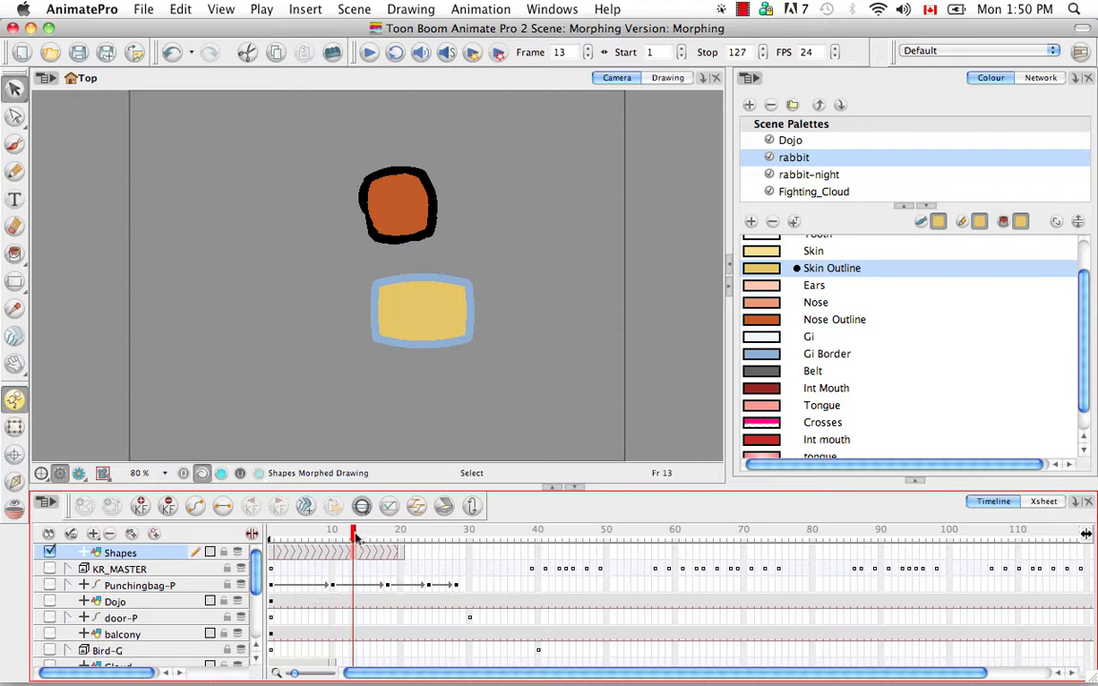
pyautogui.moveTo(353, 537); pyautogui.dragTo(259, 535)
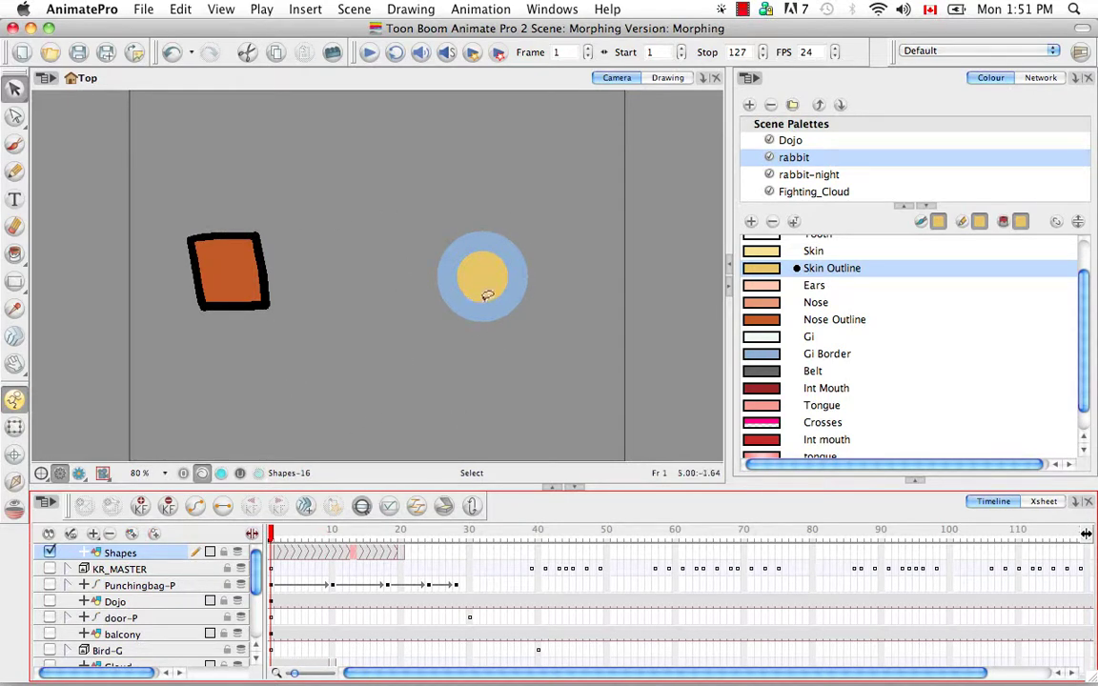
pyautogui.click(400, 540)
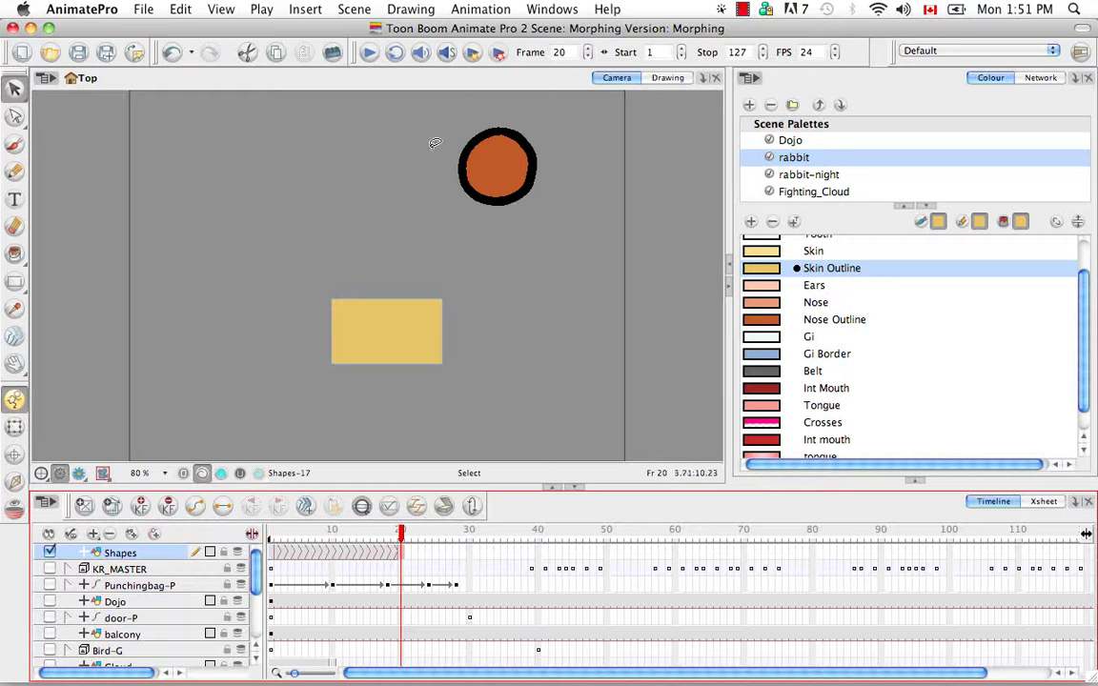
# Compare the source shapes at frame 1 with the destination shapes at frame 20 of the Shapes morphing.
pyautogui.click(272, 556)
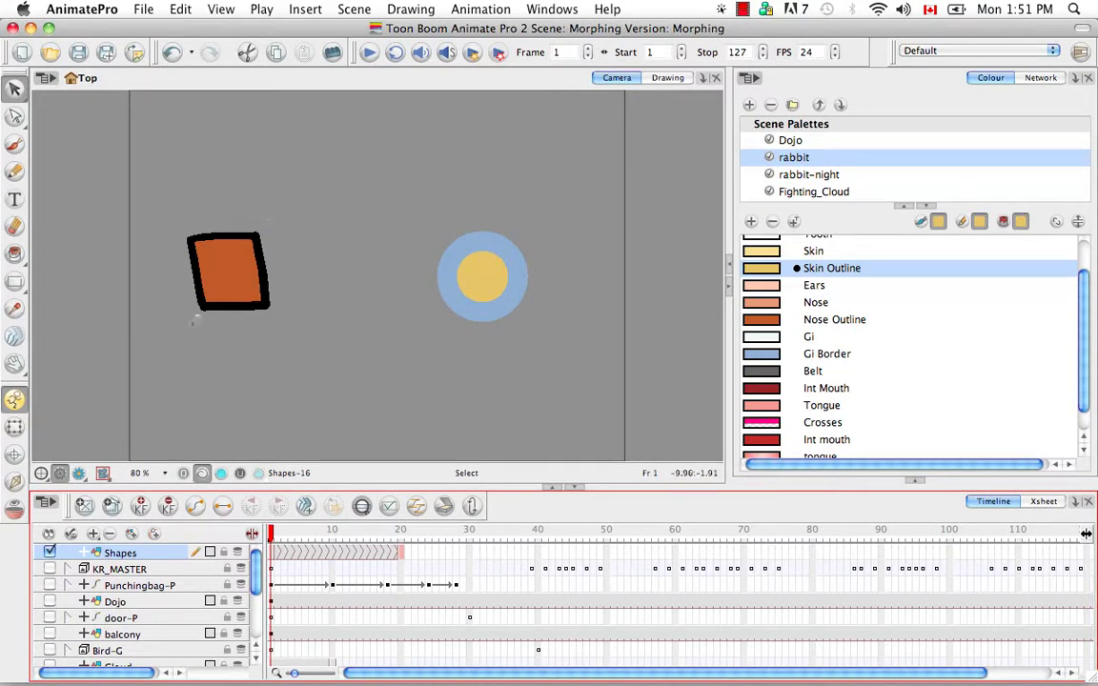
pyautogui.click(400, 556)
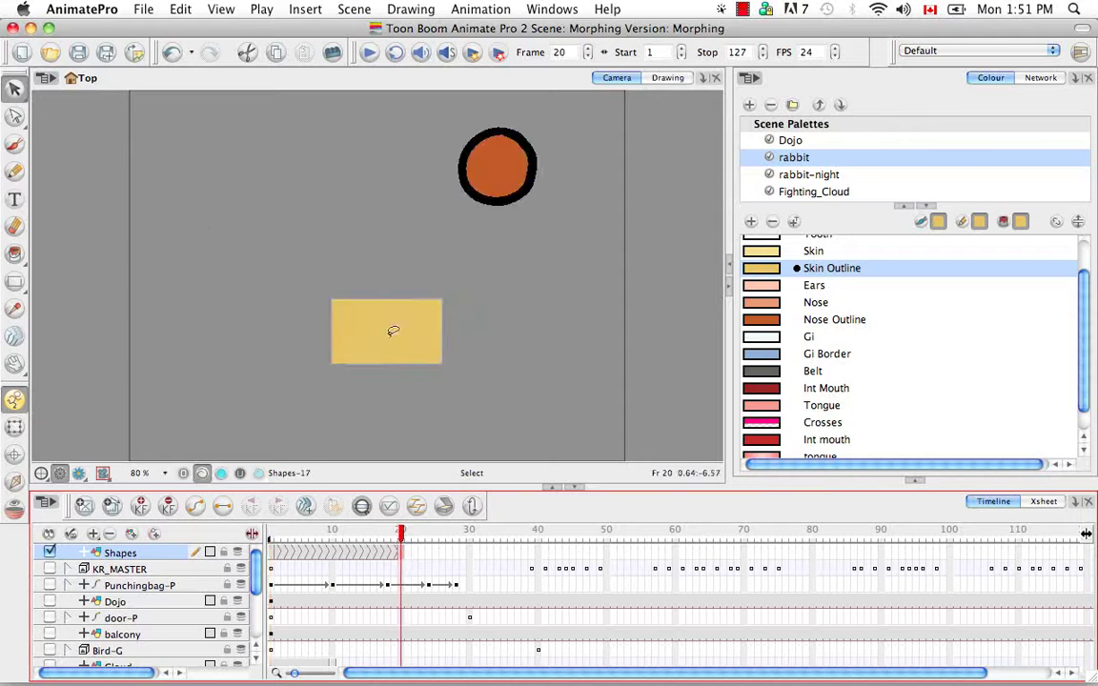
pyautogui.click(273, 557)
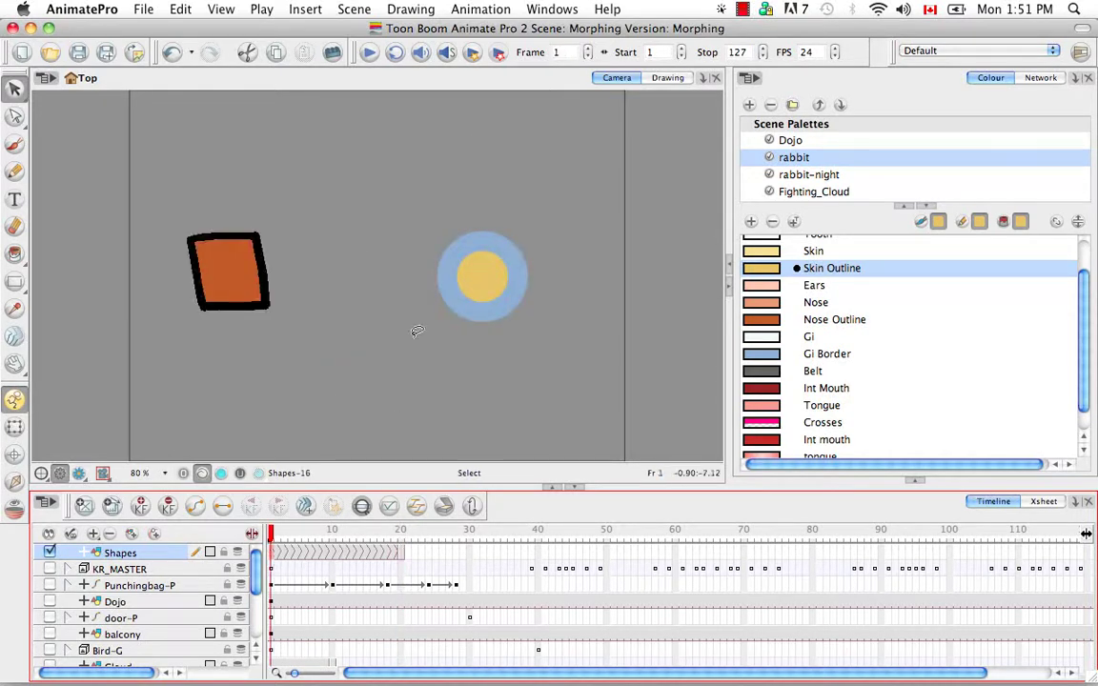
pyautogui.click(401, 557)
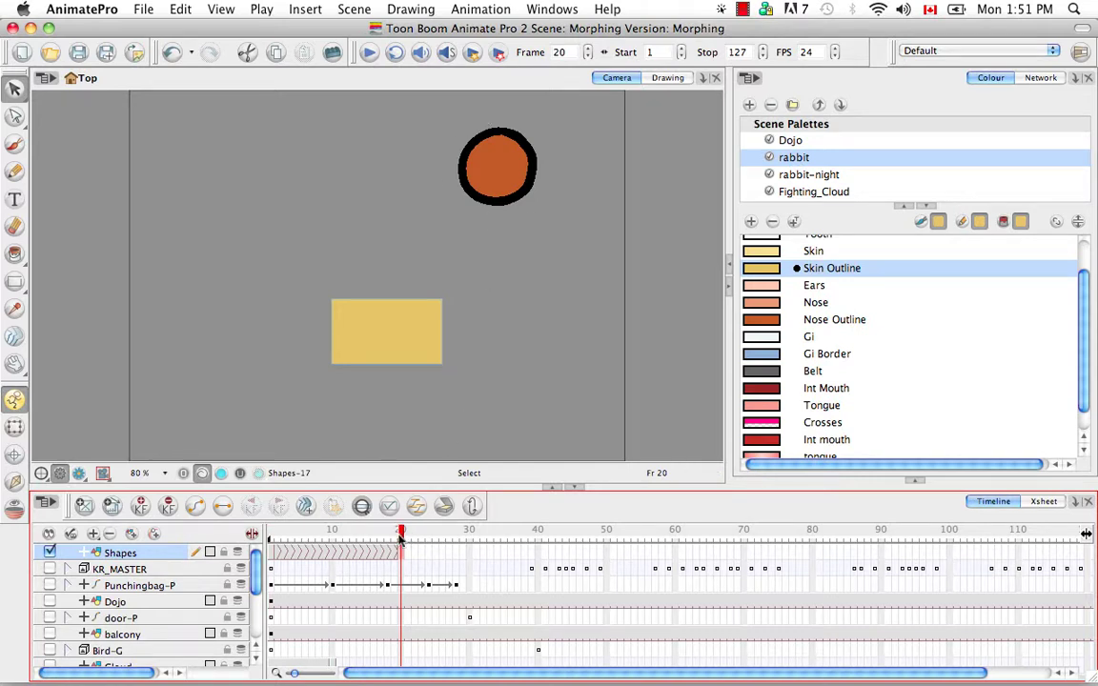
pyautogui.moveTo(401, 539); pyautogui.dragTo(271, 540)
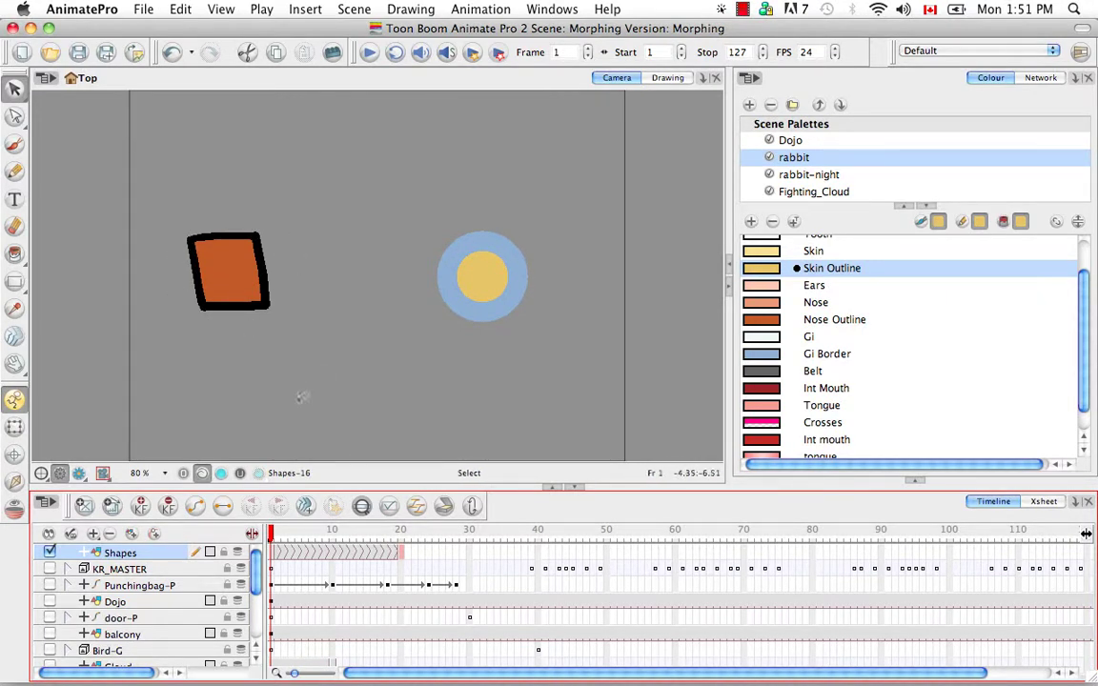
pyautogui.moveTo(272, 534)
pyautogui.mouseDown()
pyautogui.moveTo(408, 534)
pyautogui.moveTo(269, 533)
pyautogui.mouseUp()
# Activate the Pencil tool and delete the morphing on the Shapes layer from frame 10.
pyautogui.moveTo(14, 281); pyautogui.dragTo(114, 283)
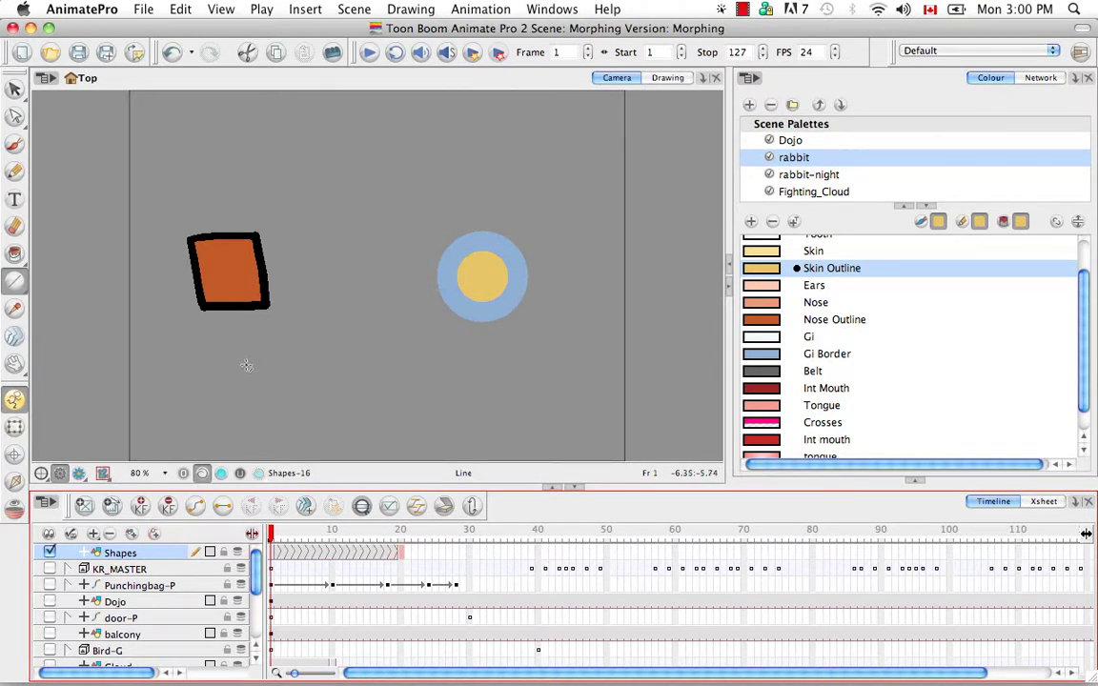
pyautogui.click(16, 173)
pyautogui.click(332, 553)
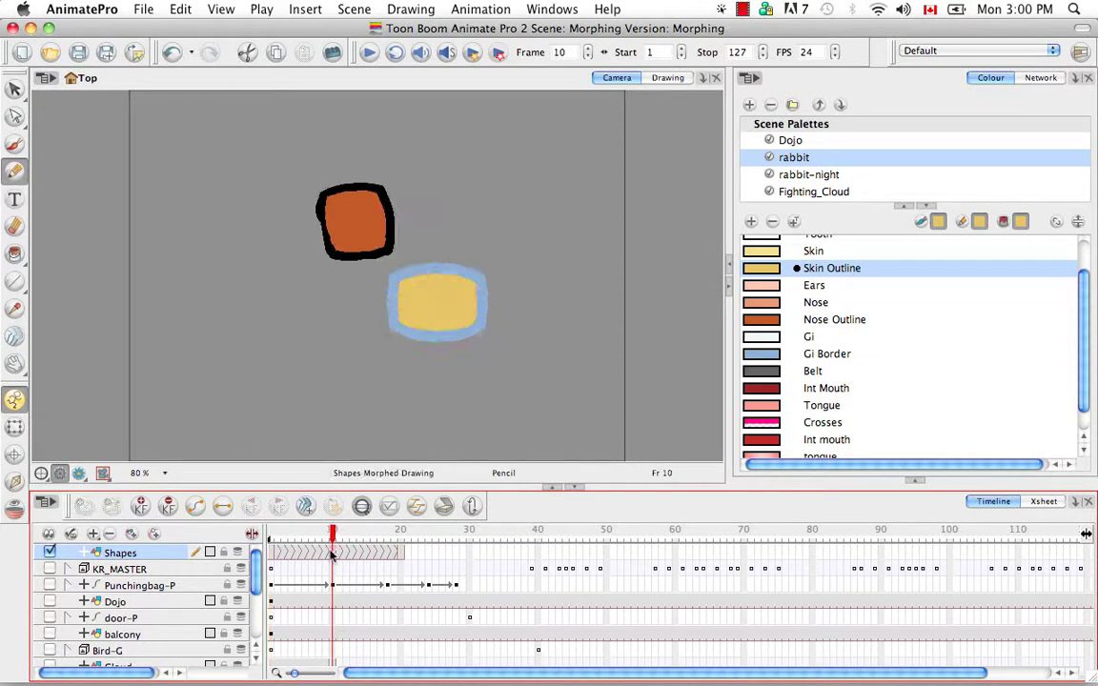
pyautogui.rightClick(332, 554)
pyautogui.moveTo(450, 334)
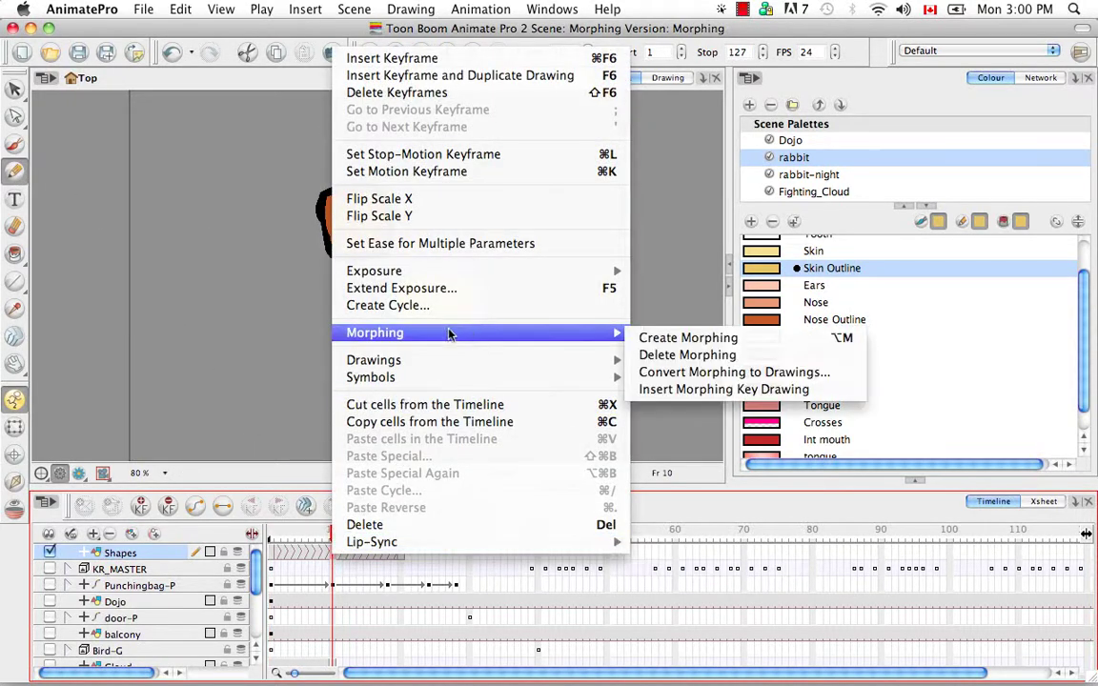
pyautogui.click(788, 357)
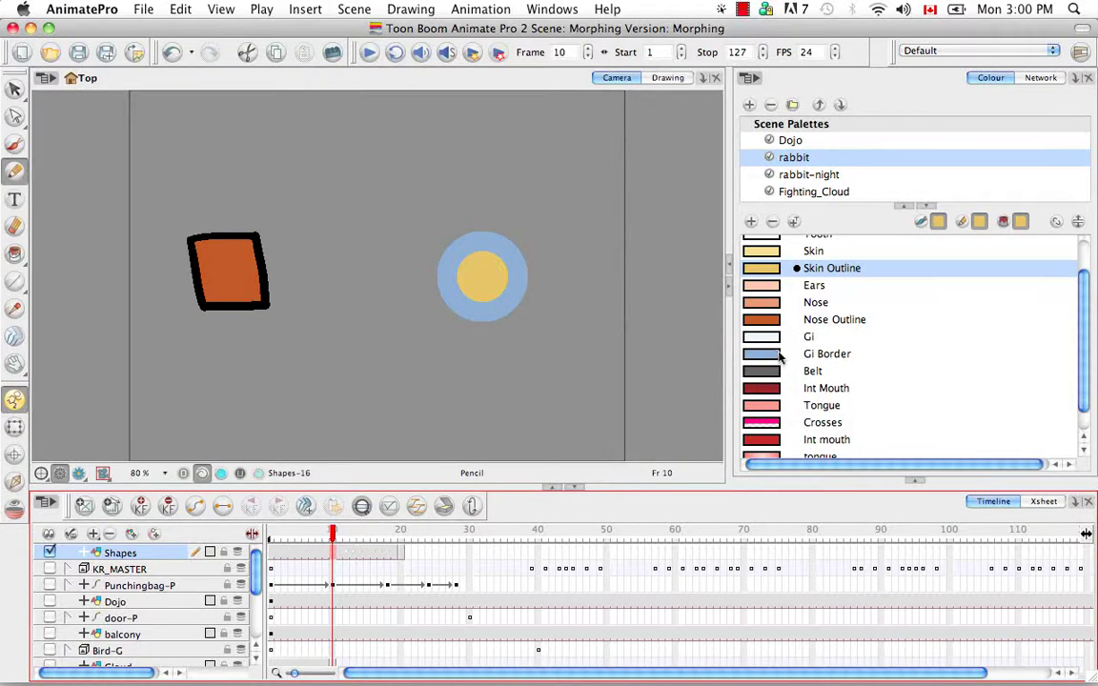
# Draw two crossing pencil strokes forming an X in the rabbit palette's Outline colour, above and between the square and the circle.
pyautogui.scroll(3, 1082, 343)
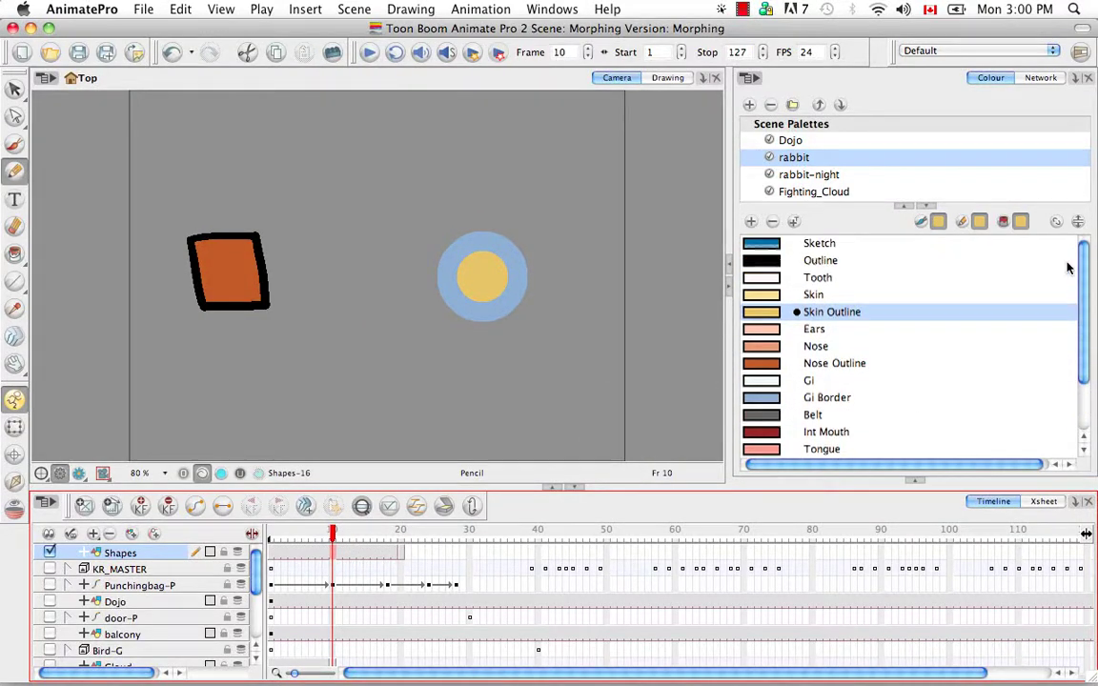
pyautogui.click(781, 260)
pyautogui.moveTo(324, 159); pyautogui.dragTo(362, 211)
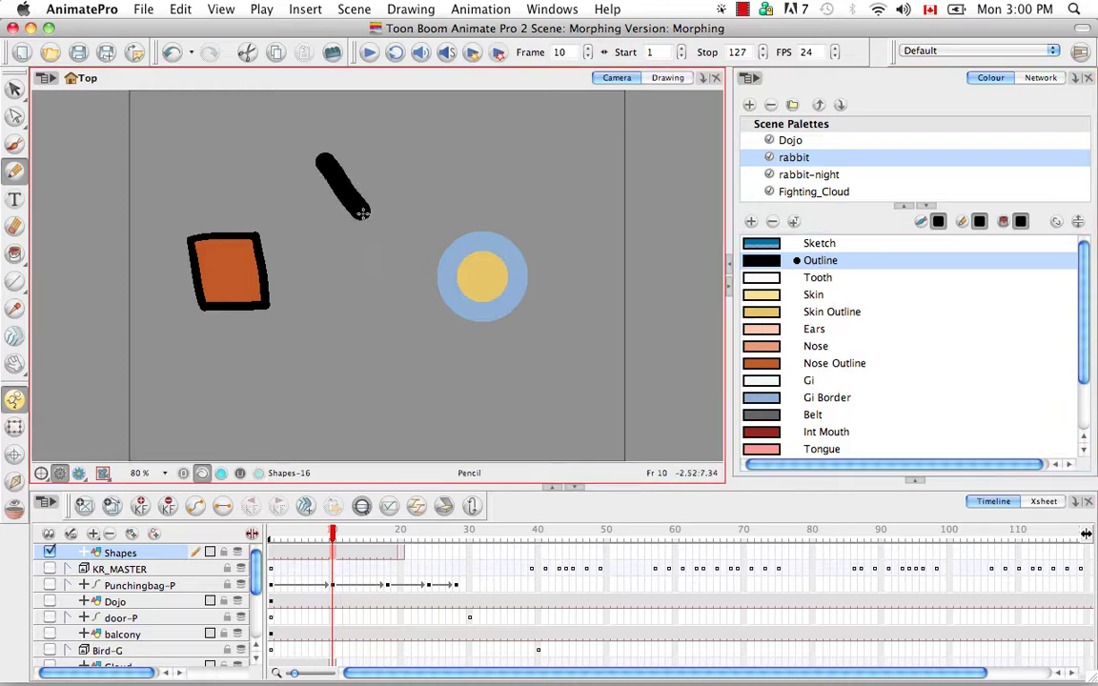
pyautogui.moveTo(367, 155); pyautogui.dragTo(326, 229)
# Draw two parallel vertical pencil lines in the frame 20 drawing, beside the orange circle.
pyautogui.click(342, 538)
pyautogui.moveTo(347, 540); pyautogui.dragTo(402, 541)
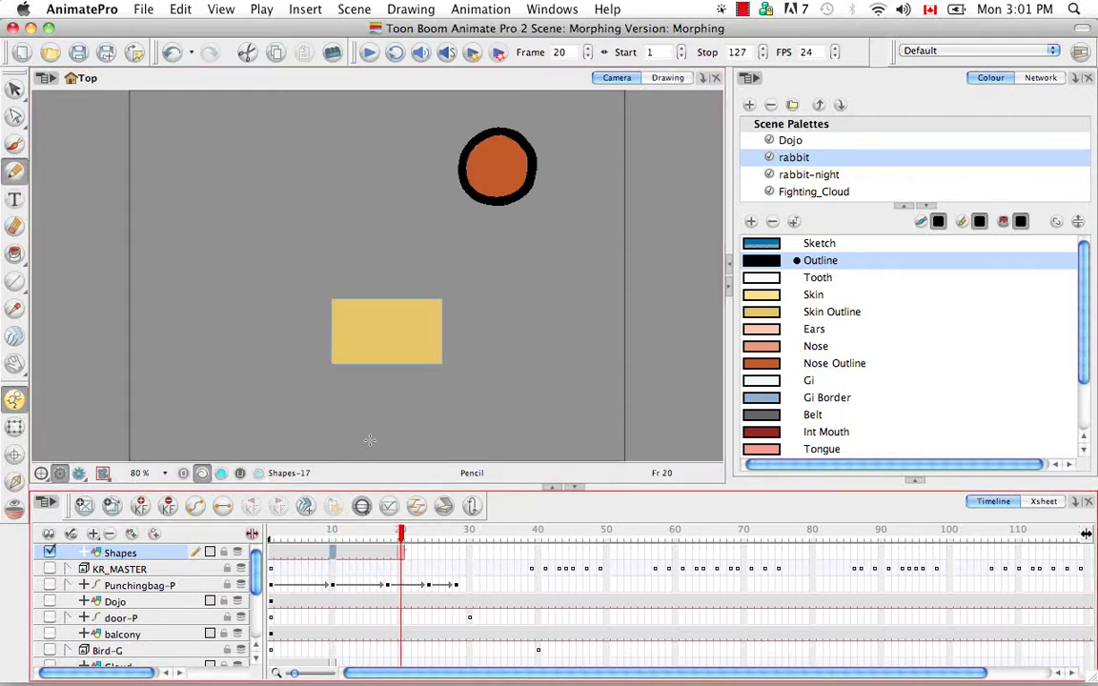
pyautogui.moveTo(312, 134); pyautogui.dragTo(312, 206)
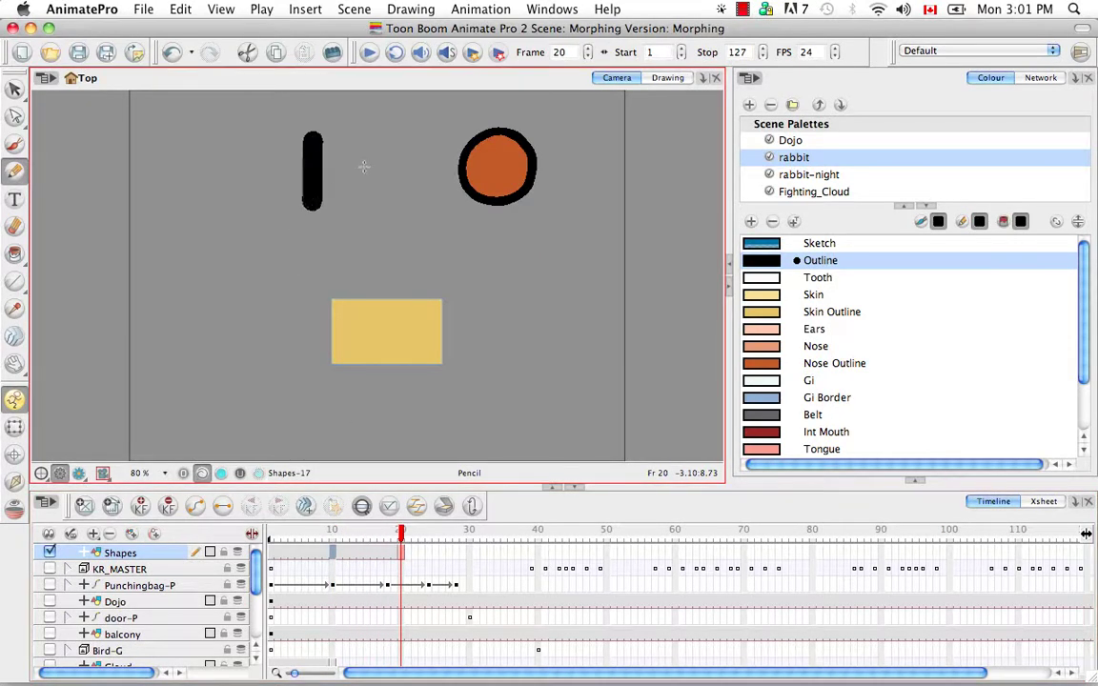
pyautogui.moveTo(359, 128); pyautogui.dragTo(359, 206)
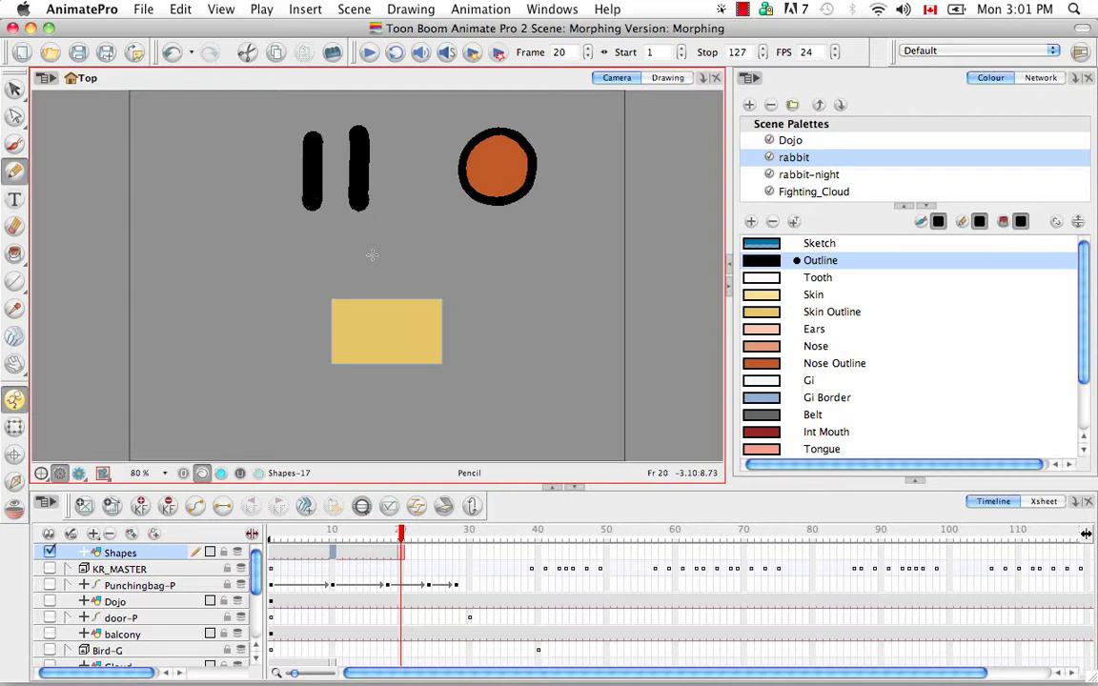
# Create a morphing on the Shapes layer from frame 10 and scrub between frames 1 and 19 to review the pencil lines.
pyautogui.click(334, 554)
pyautogui.rightClick(334, 554)
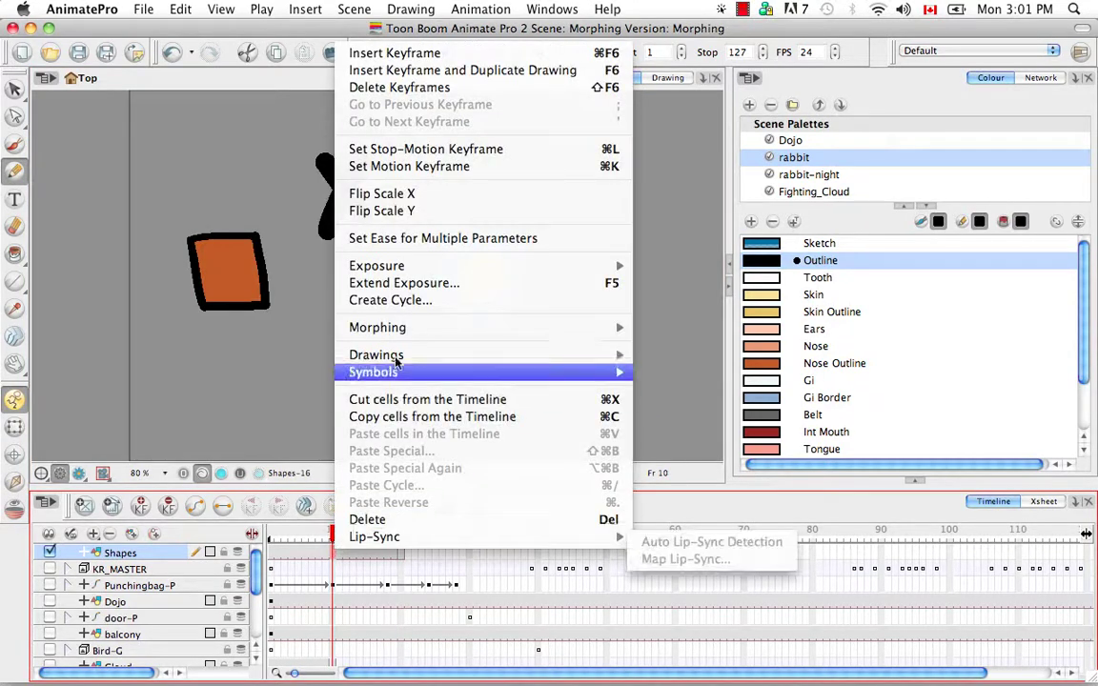
pyautogui.moveTo(601, 327)
pyautogui.click(691, 333)
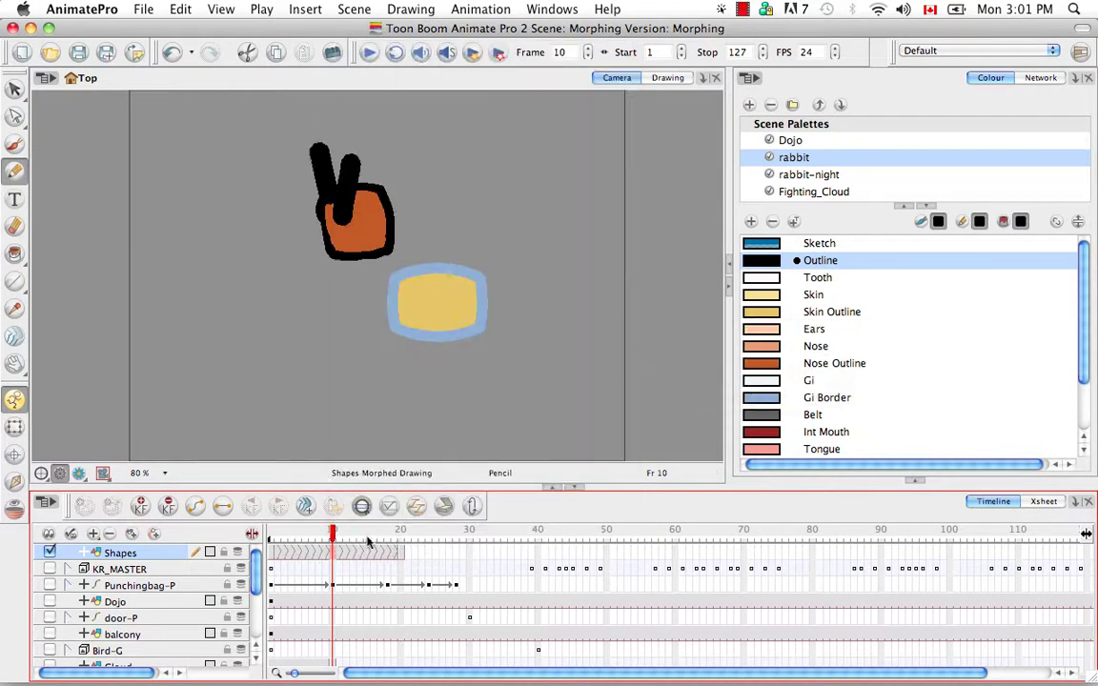
pyautogui.moveTo(333, 538); pyautogui.dragTo(260, 496)
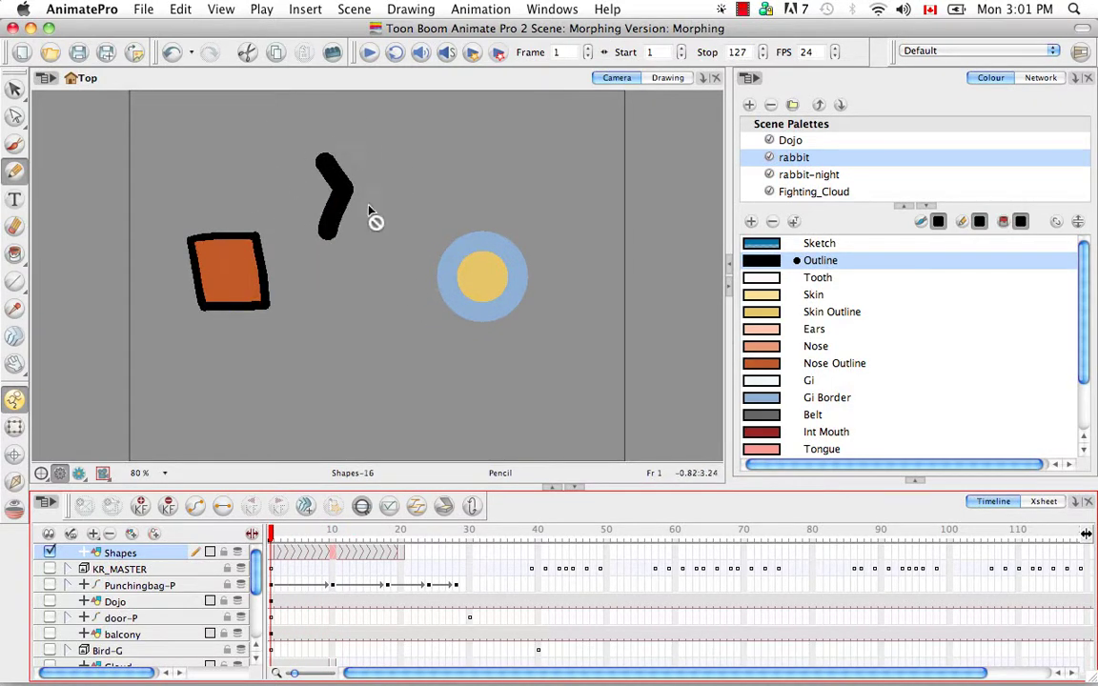
pyautogui.moveTo(271, 535); pyautogui.dragTo(393, 534)
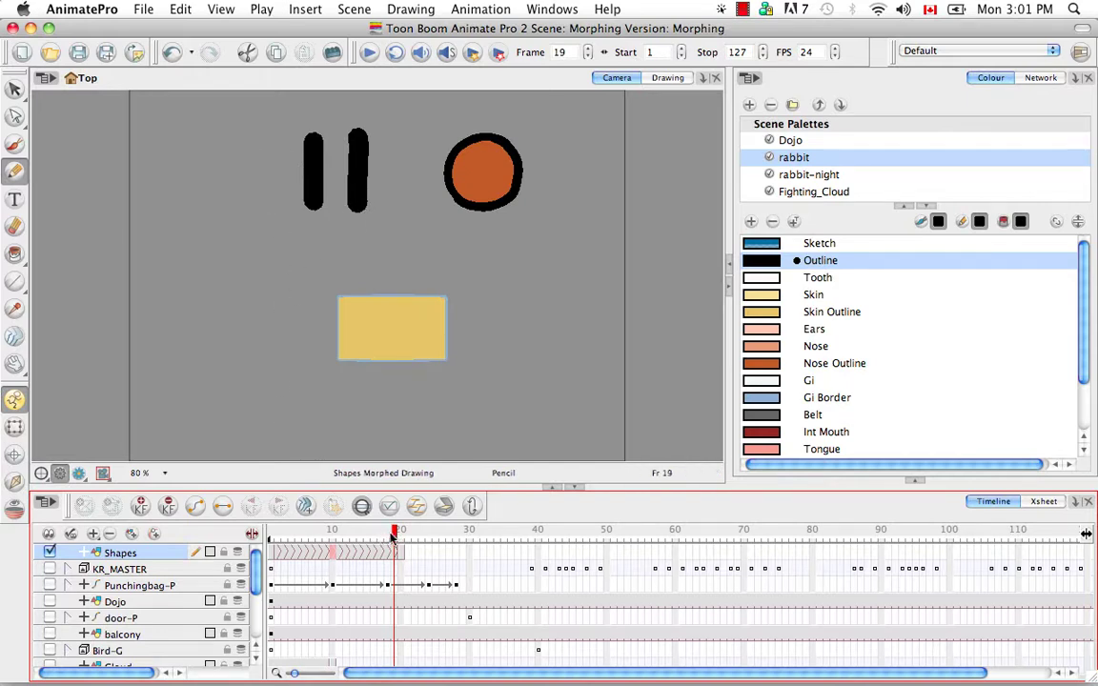
# Delete the morphing containing the crossed and parallel pencil lines, with the playhead at frame 10.
pyautogui.moveTo(391, 537); pyautogui.dragTo(333, 537)
pyautogui.rightClick(335, 557)
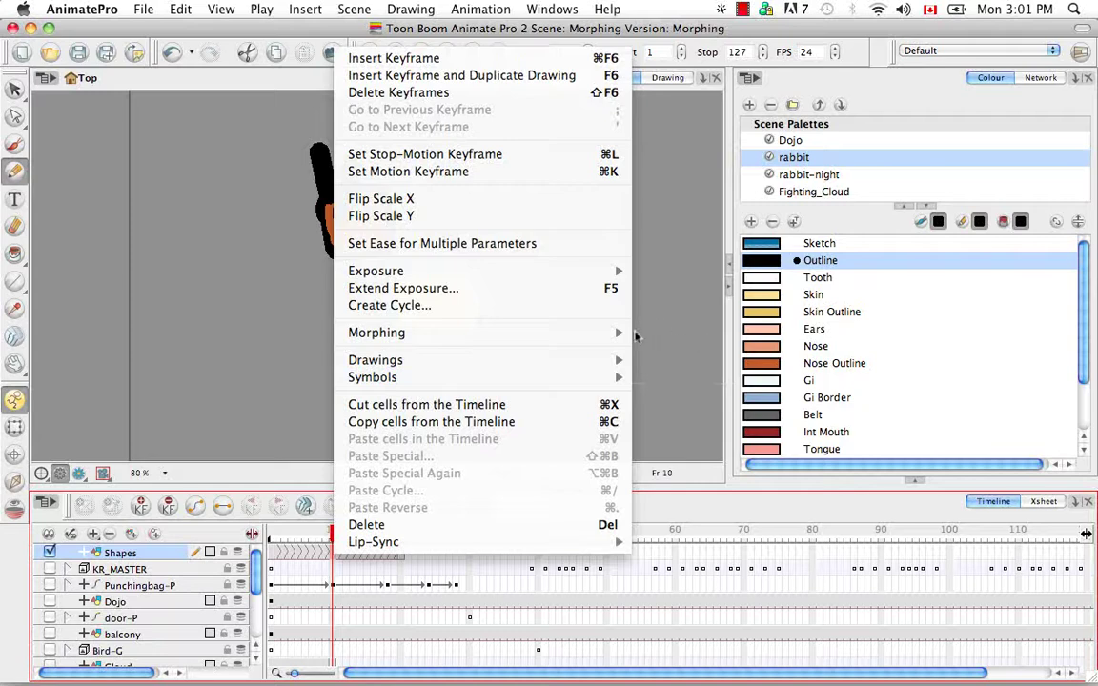
pyautogui.moveTo(637, 336)
pyautogui.click(667, 353)
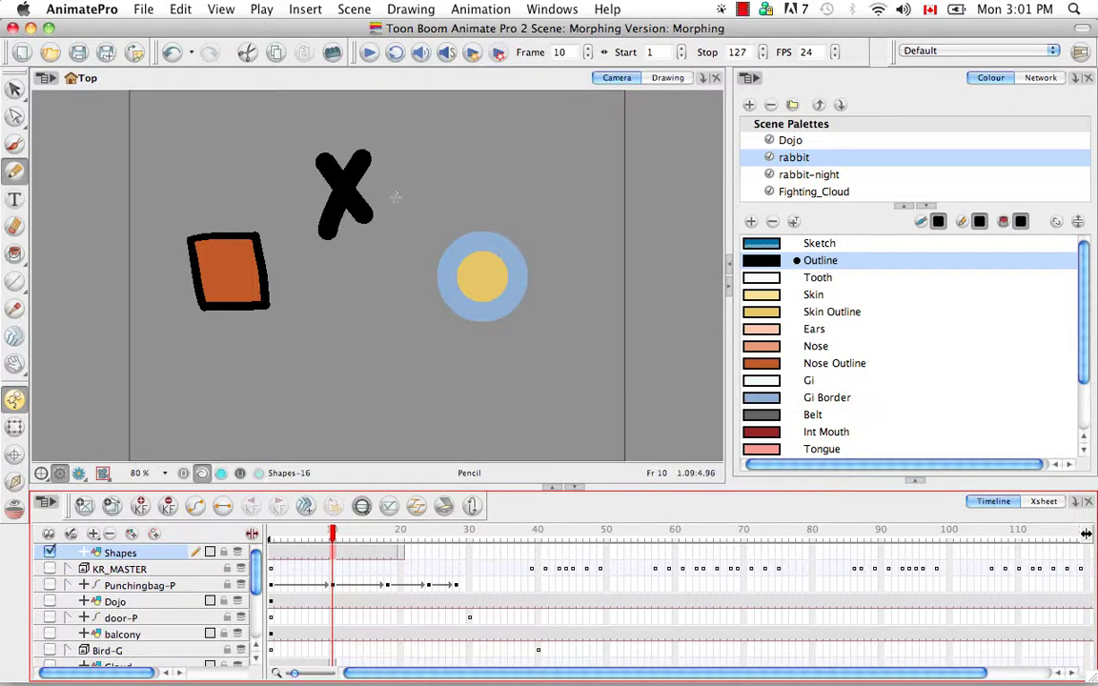
# Delete the X strokes from the first drawing and the two vertical lines from the frame 20 drawing.
pyautogui.hotkey('alt', 'v')
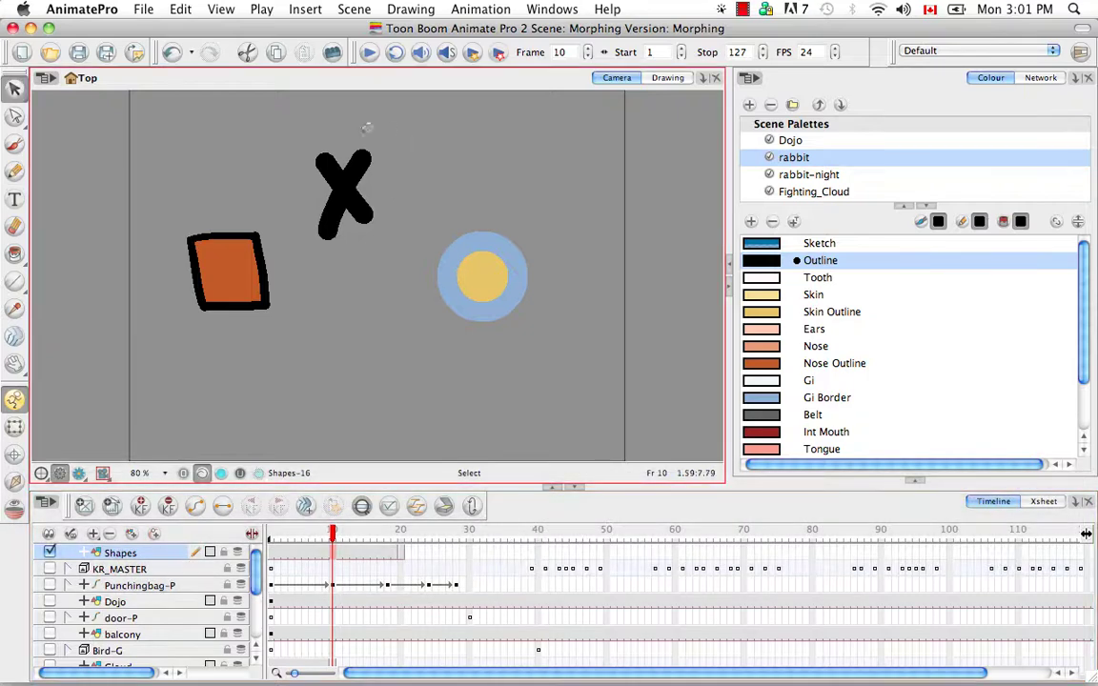
pyautogui.moveTo(371, 128); pyautogui.dragTo(271, 229)
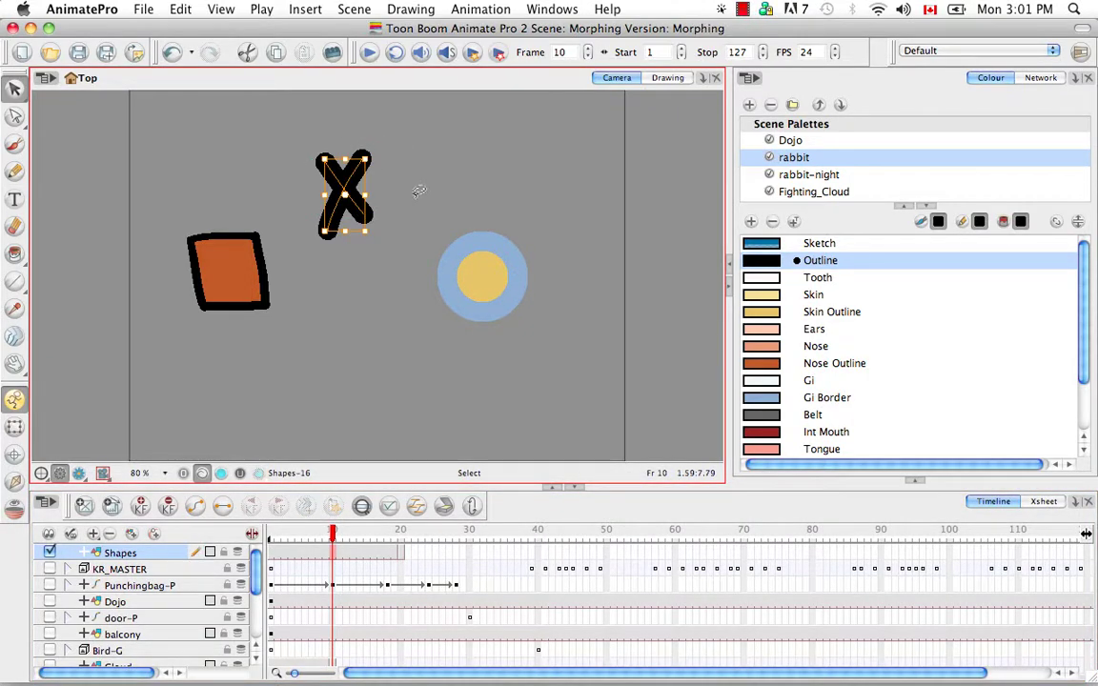
pyautogui.press('BackSpace')
pyautogui.click(401, 556)
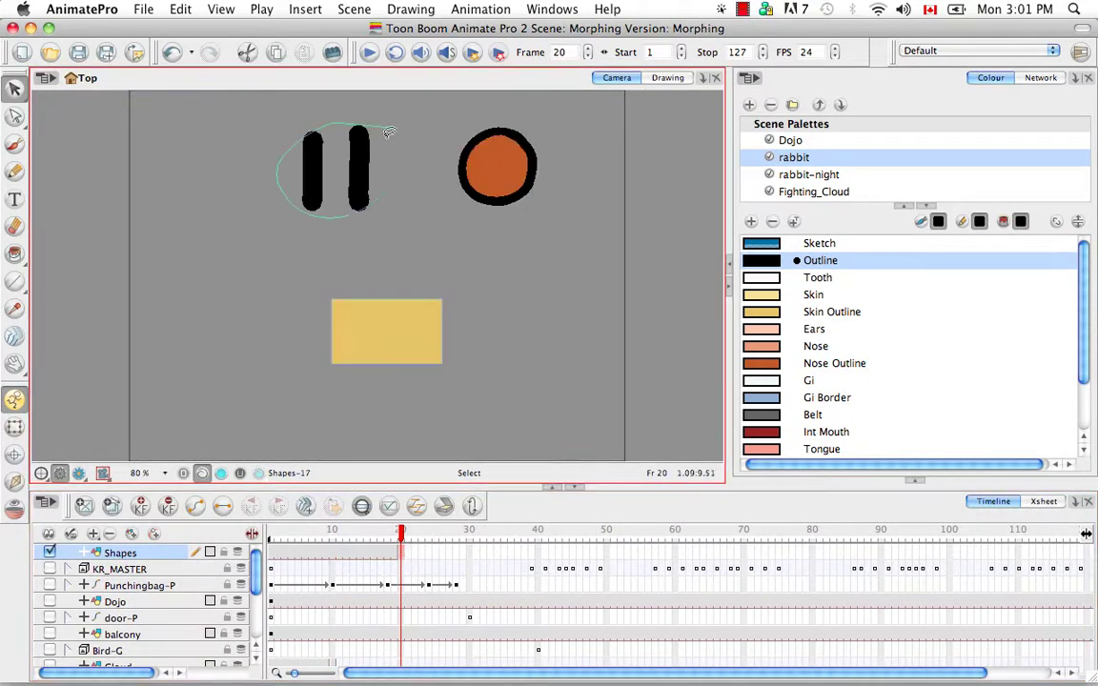
pyautogui.press('BackSpace')
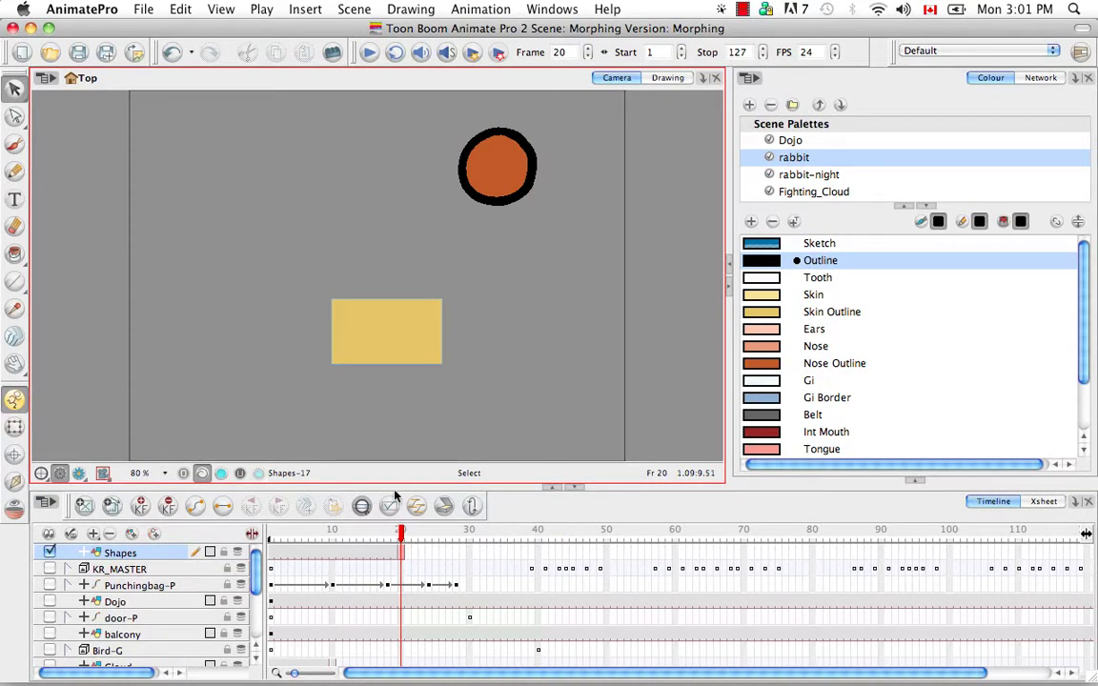
# Compare the colour values of Black in the Dojo palette and Outline in the rabbit palette, ending on the Dojo palette.
pyautogui.click(386, 536)
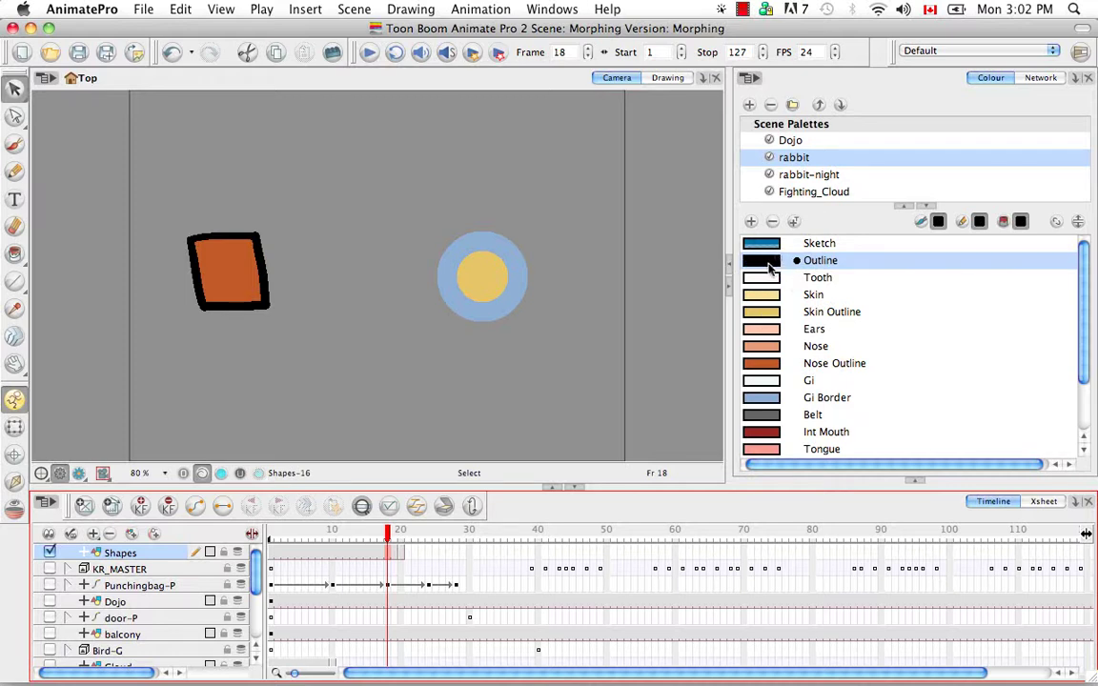
pyautogui.click(791, 141)
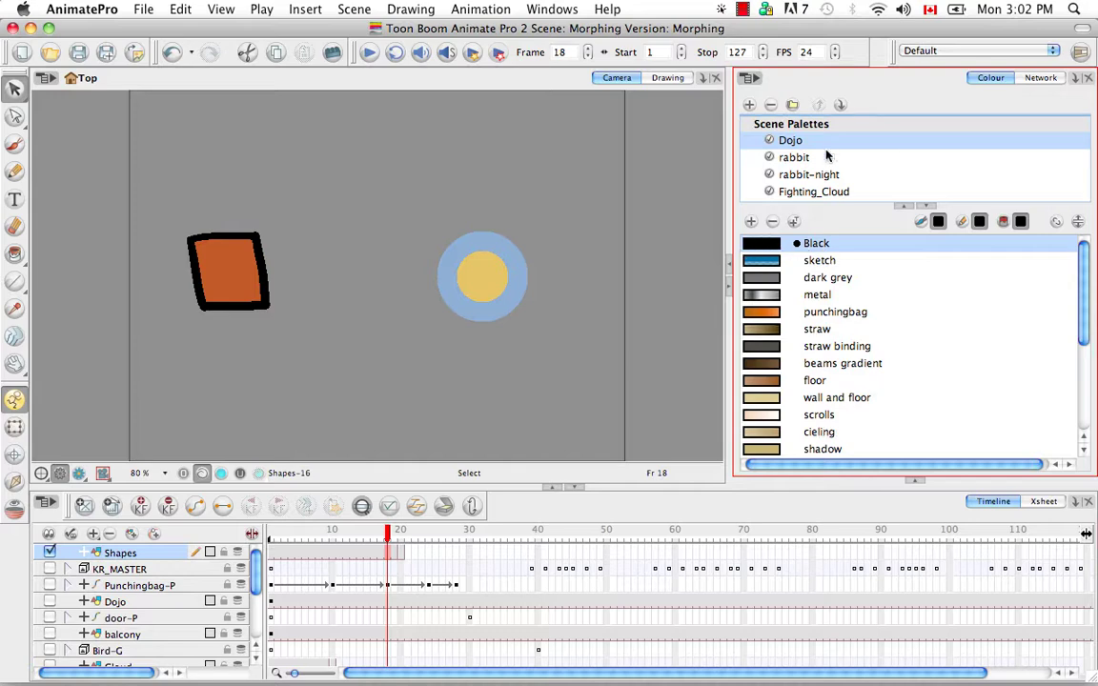
pyautogui.doubleClick(762, 247)
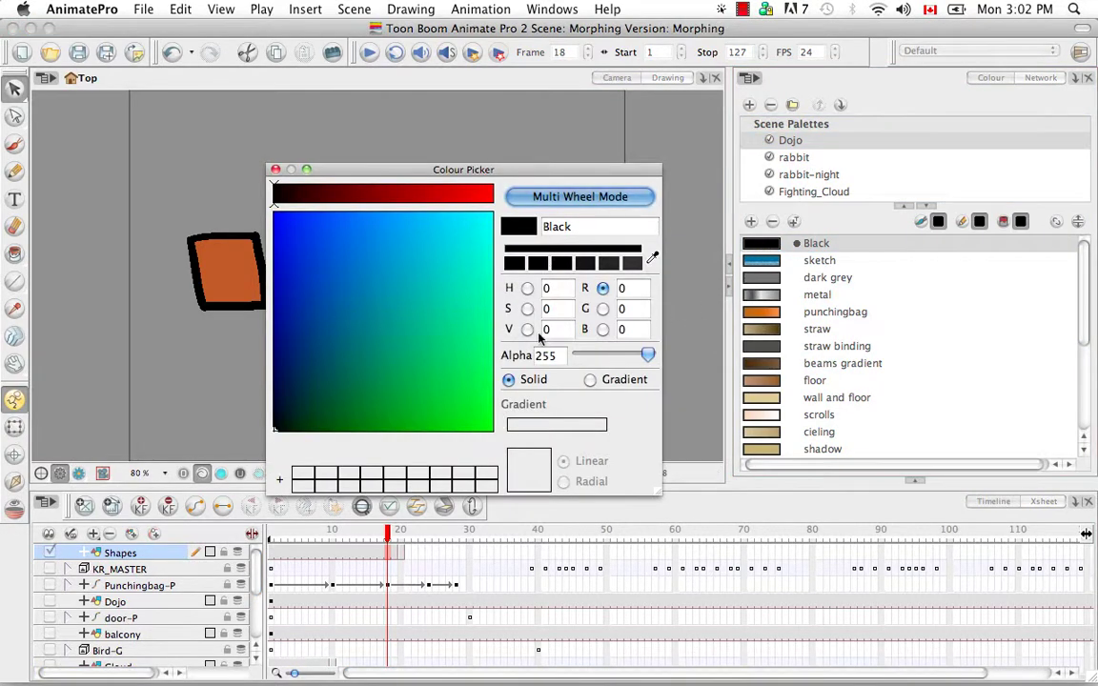
pyautogui.click(275, 170)
pyautogui.click(793, 157)
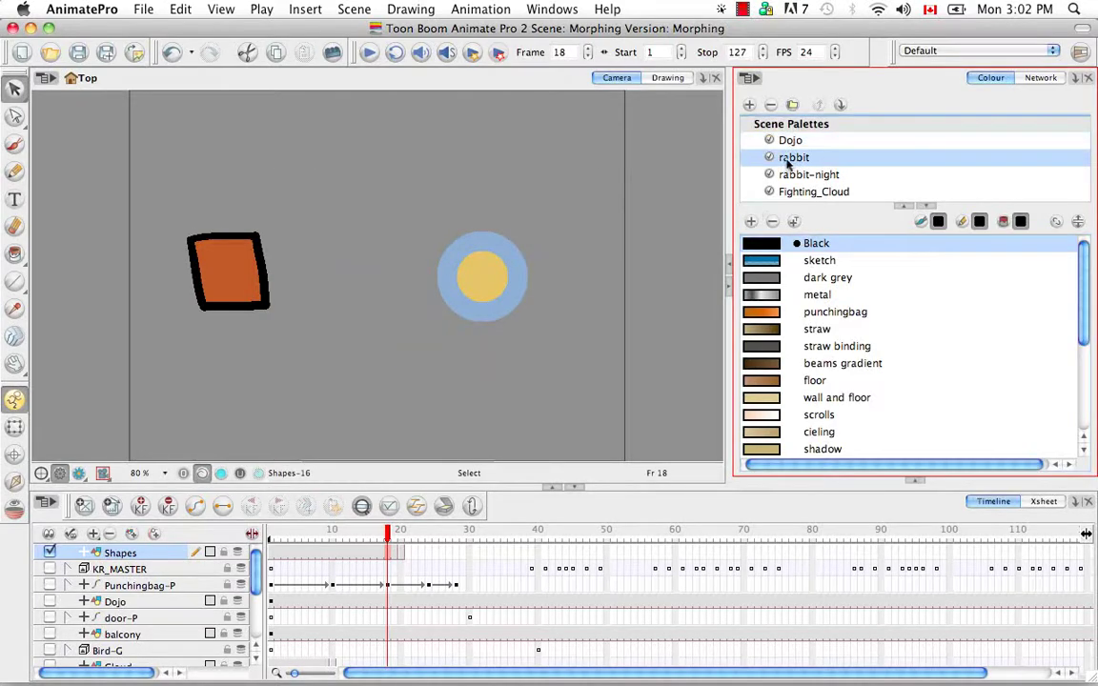
pyautogui.doubleClick(764, 261)
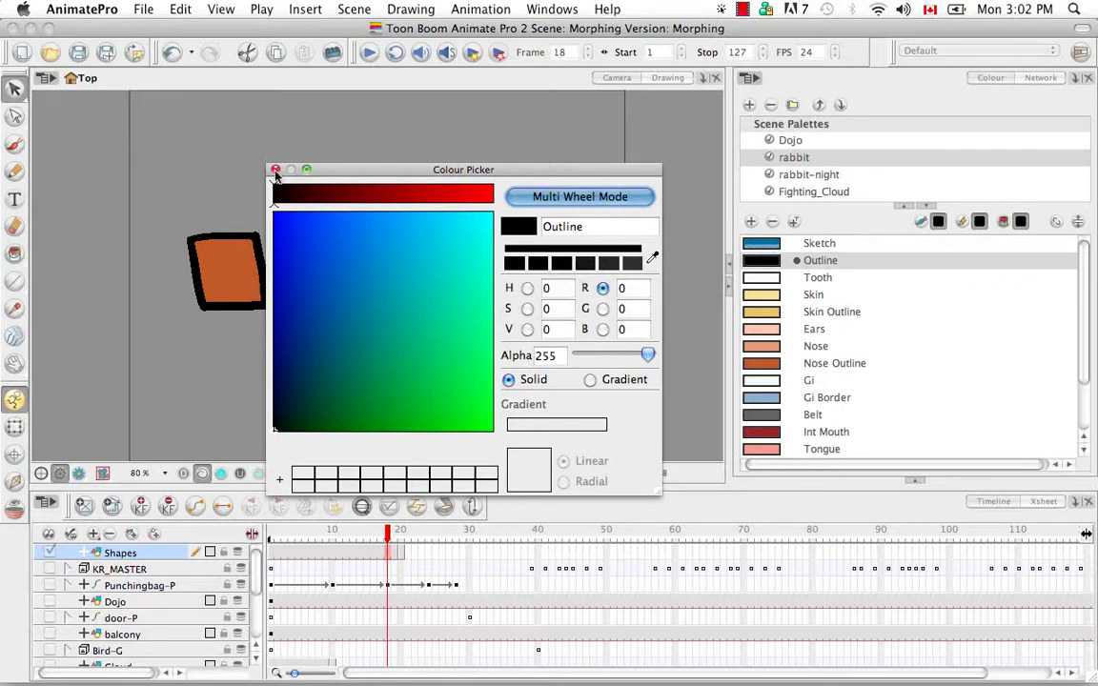
pyautogui.click(276, 170)
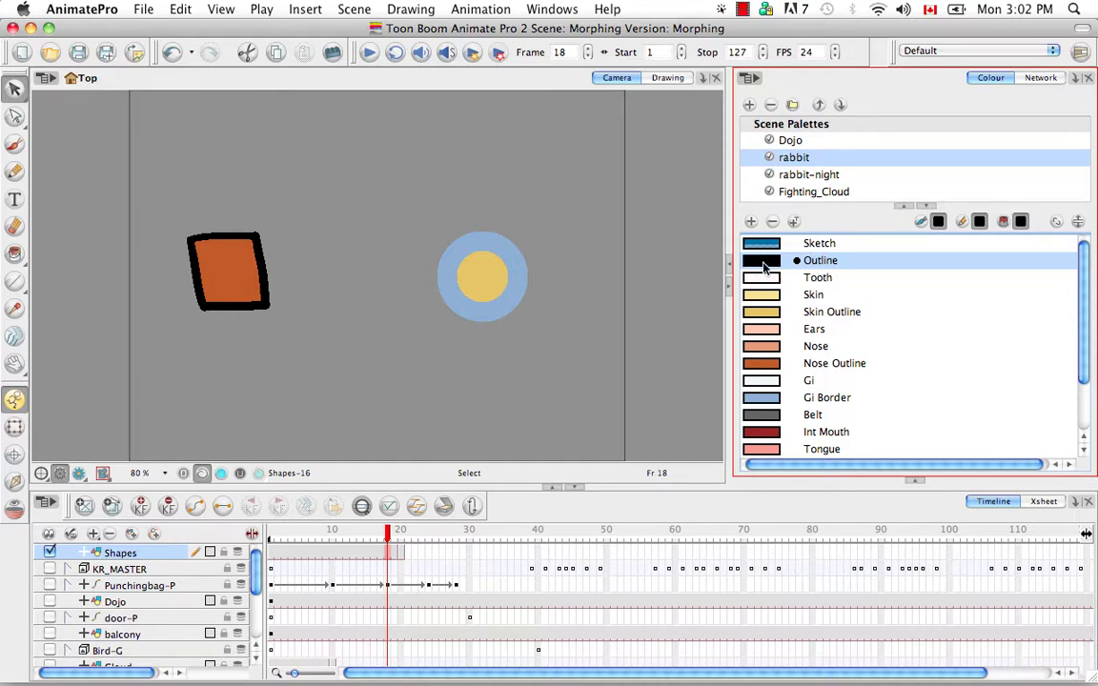
pyautogui.click(790, 140)
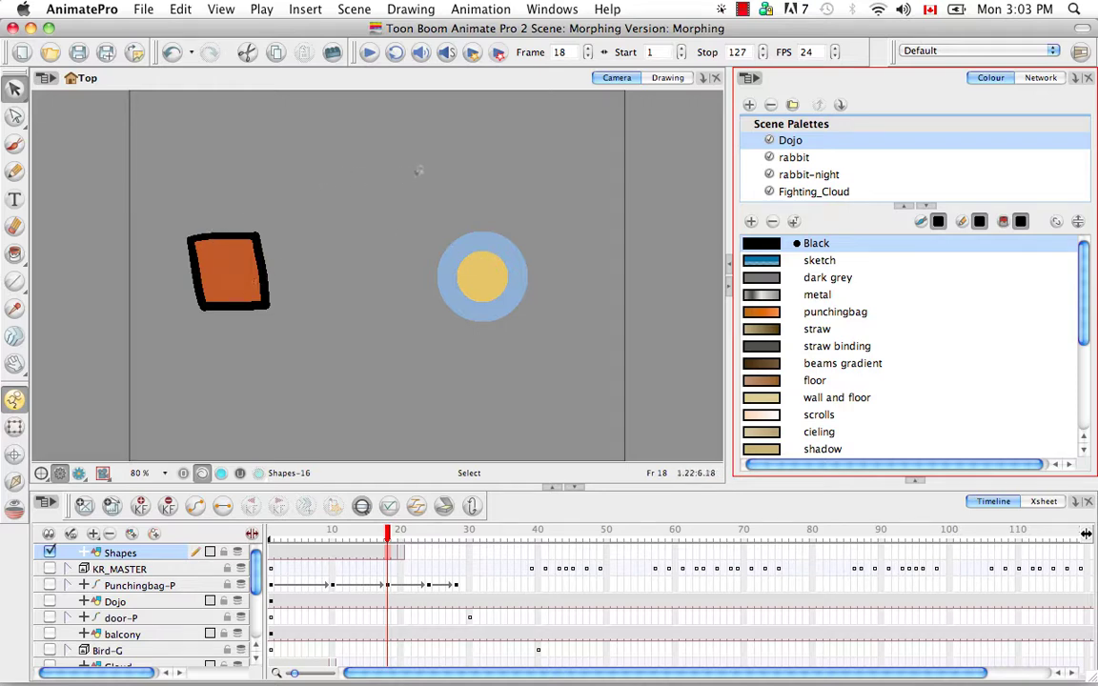
# Delete the orange fill of the circle in the frame 20 drawing, keeping its black outline.
pyautogui.click(402, 540)
pyautogui.press(',')
pyautogui.press('.')
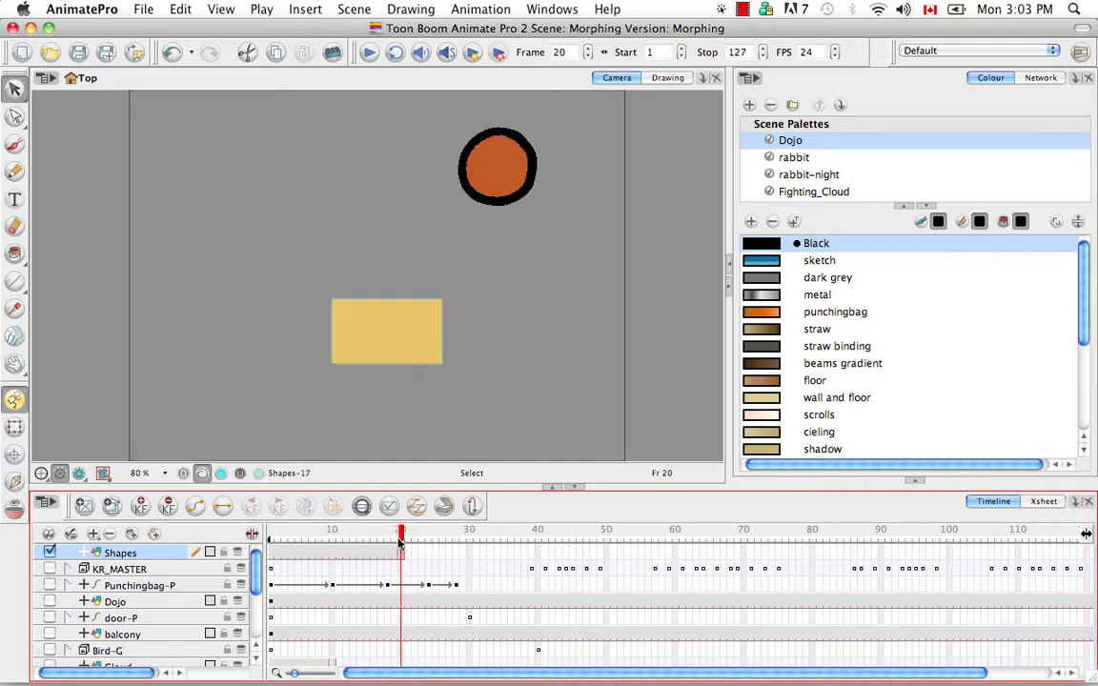
pyautogui.click(503, 149)
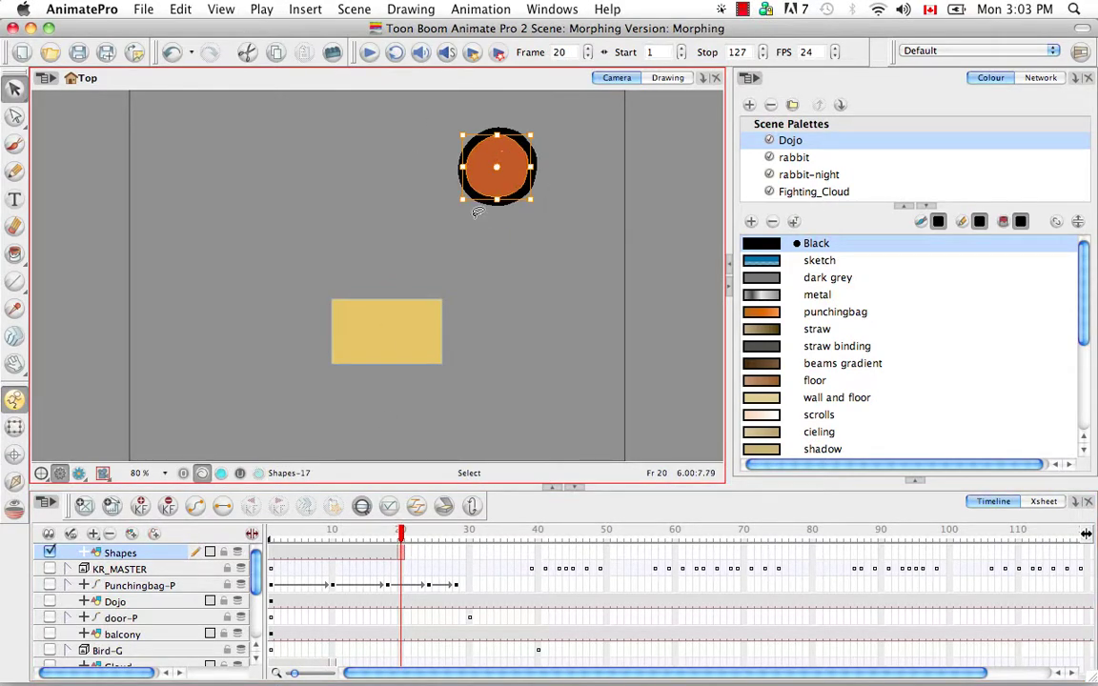
pyautogui.press('BackSpace')
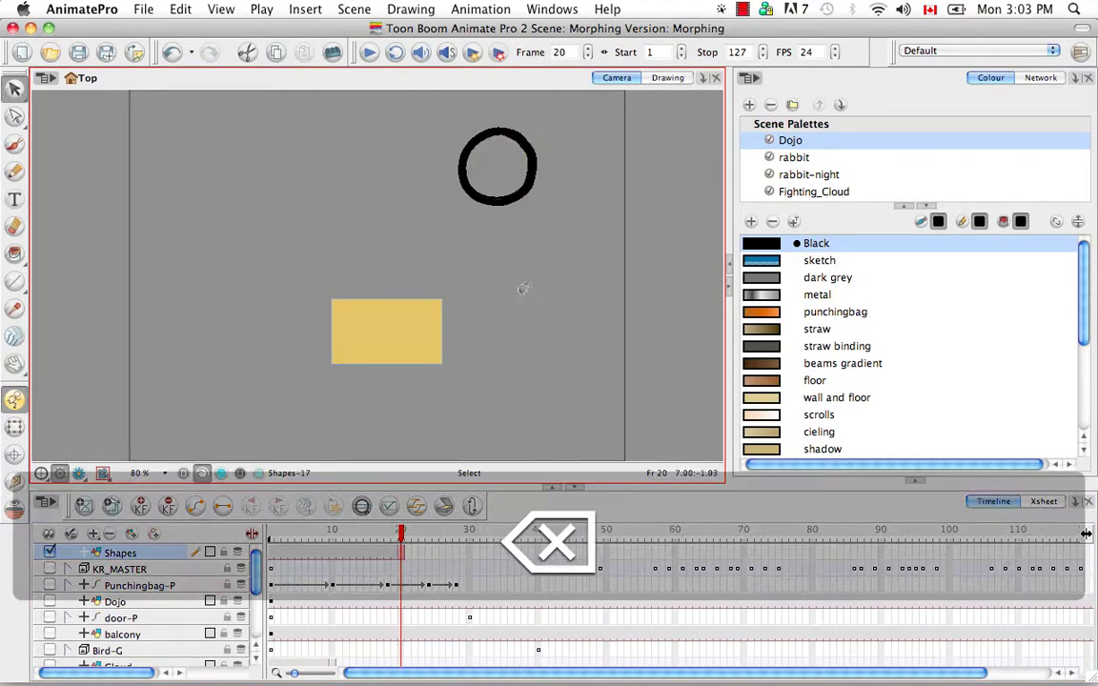
# Create a morphing on the Shapes layer between the frame 1 and frame 20 drawings and scrub back through it to frame 1.
pyautogui.press(',')
pyautogui.press(',')
pyautogui.click(347, 551)
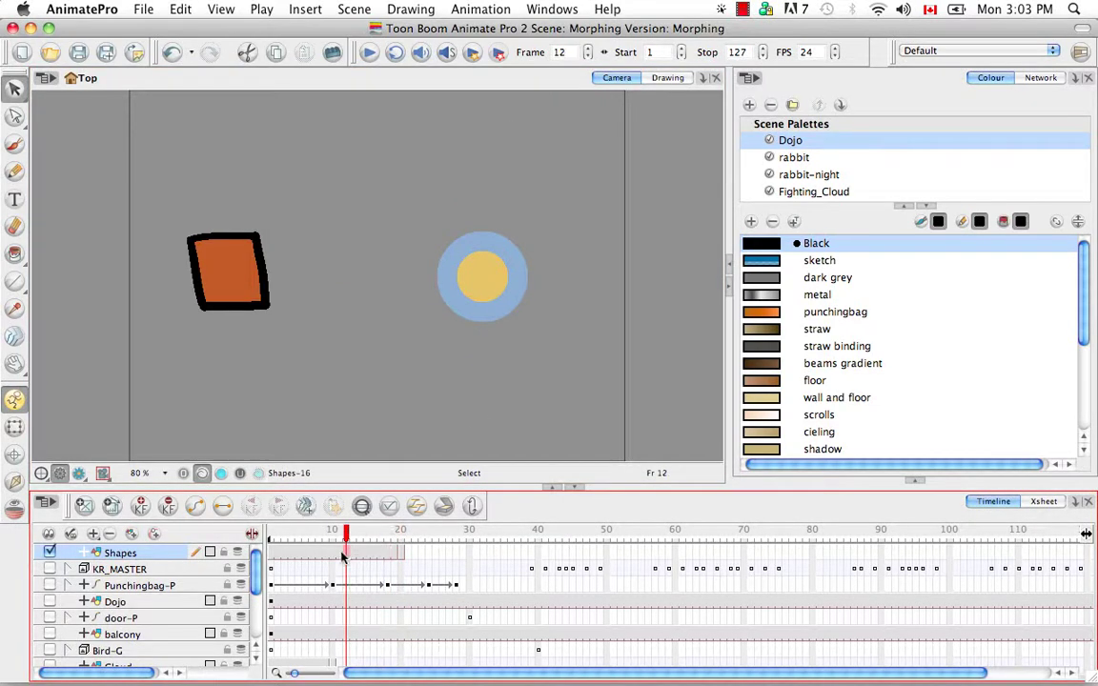
pyautogui.rightClick(354, 551)
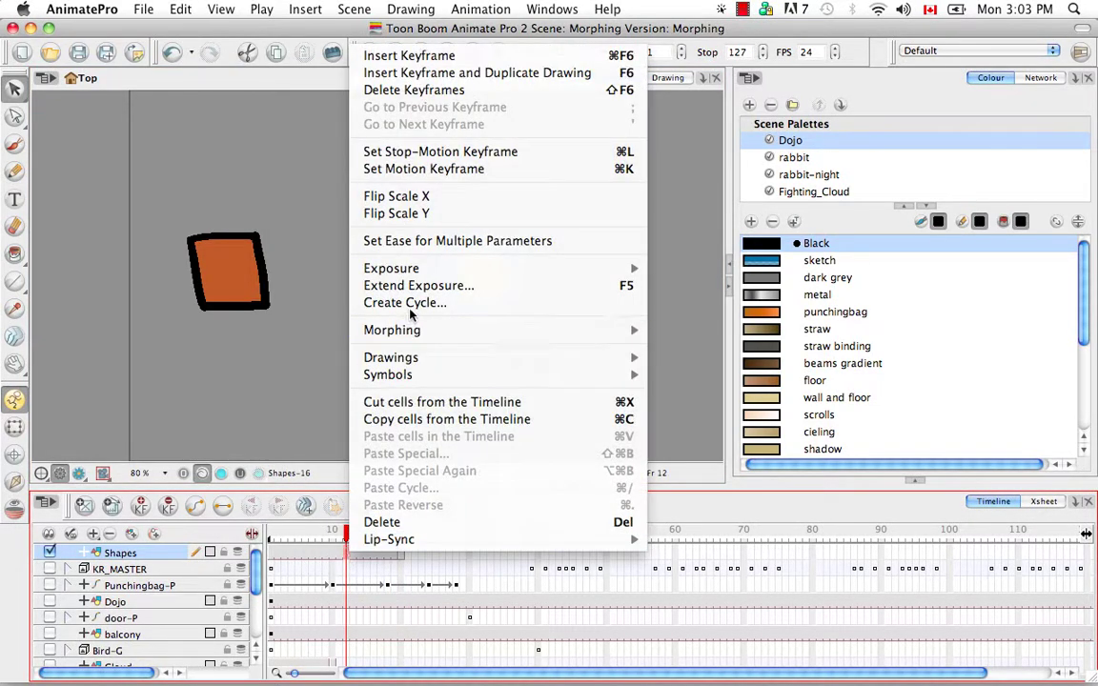
pyautogui.moveTo(474, 336)
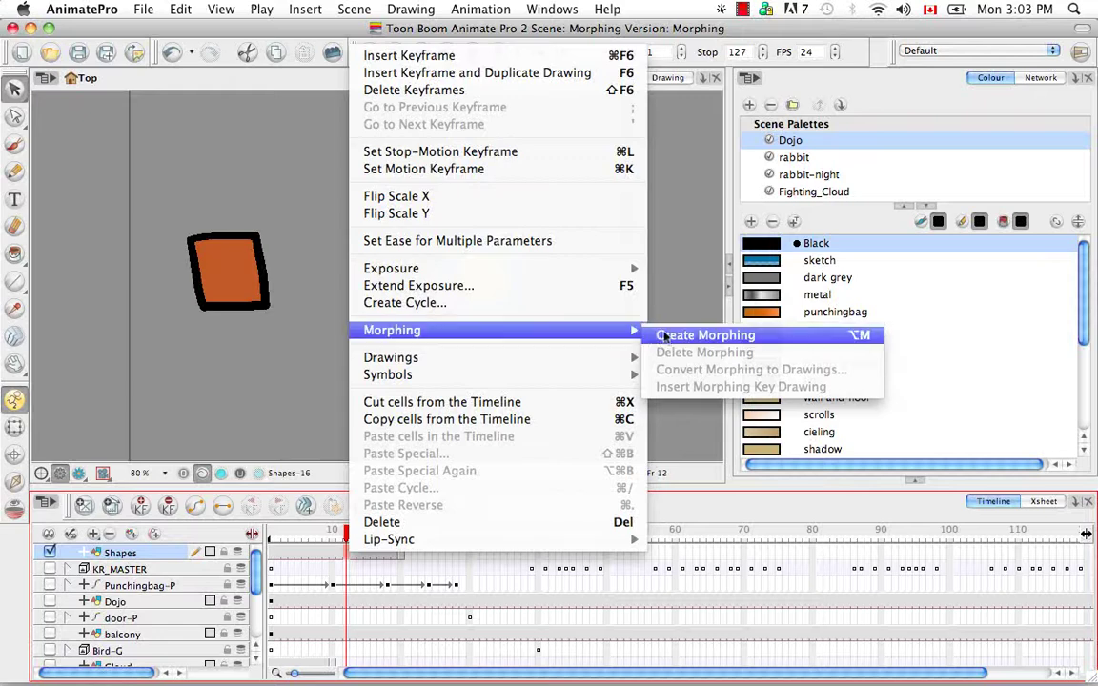
pyautogui.click(667, 335)
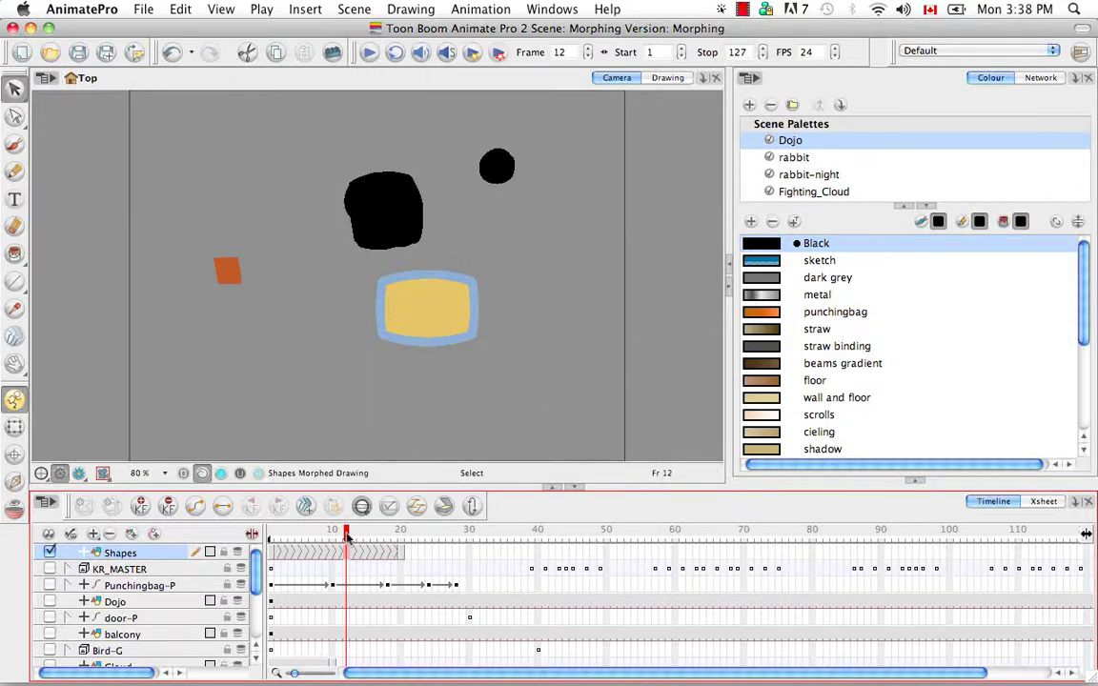
pyautogui.moveTo(346, 539)
pyautogui.mouseDown()
pyautogui.moveTo(270, 539)
pyautogui.moveTo(400, 539)
pyautogui.moveTo(346, 539)
pyautogui.mouseUp()
pyautogui.moveTo(339, 534); pyautogui.dragTo(272, 538)
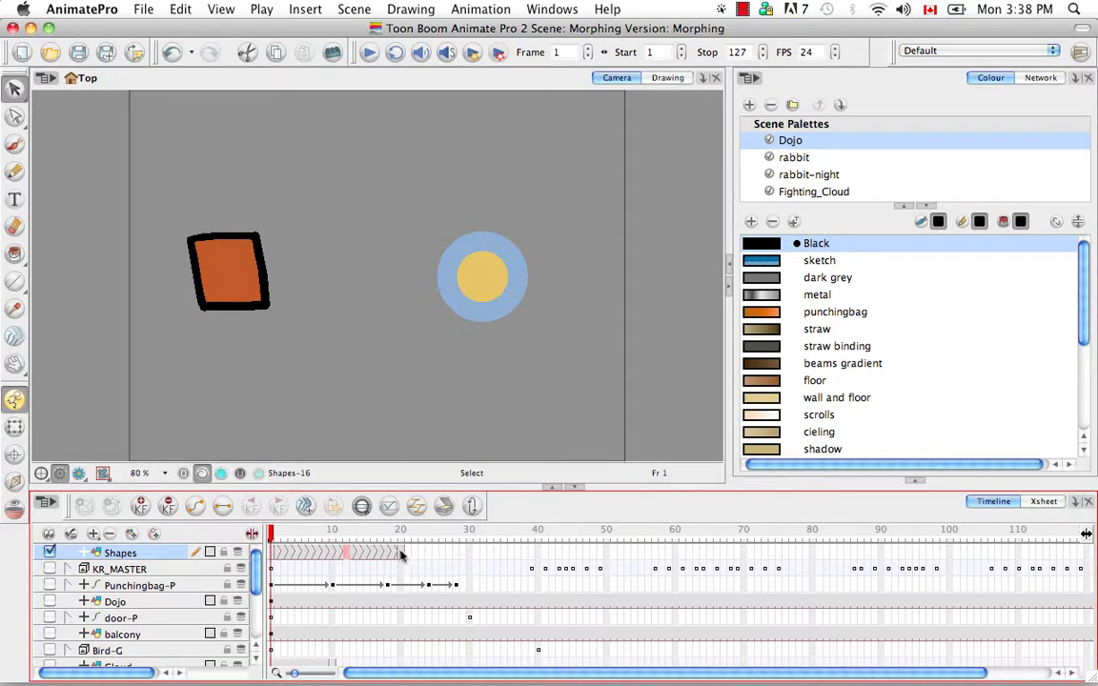
# Brush a small round dot in the rabbit palette's Ears colour on the Colour Art layer of the frame 1 drawing, between the two shapes.
pyautogui.click(200, 476)
pyautogui.click(221, 474)
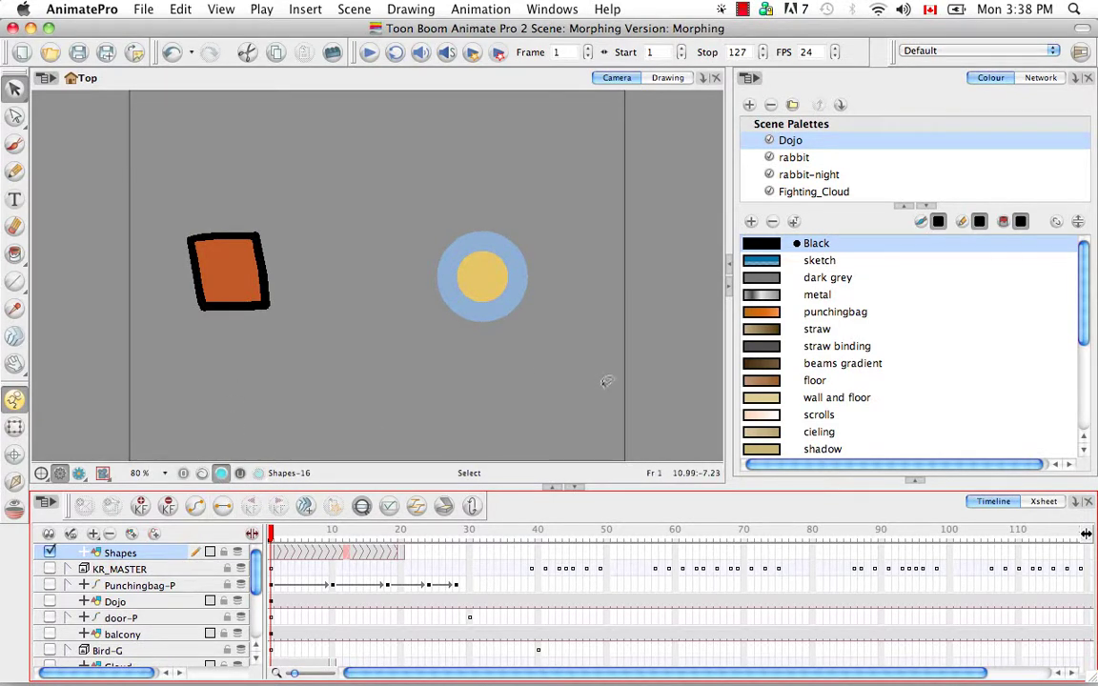
pyautogui.click(793, 158)
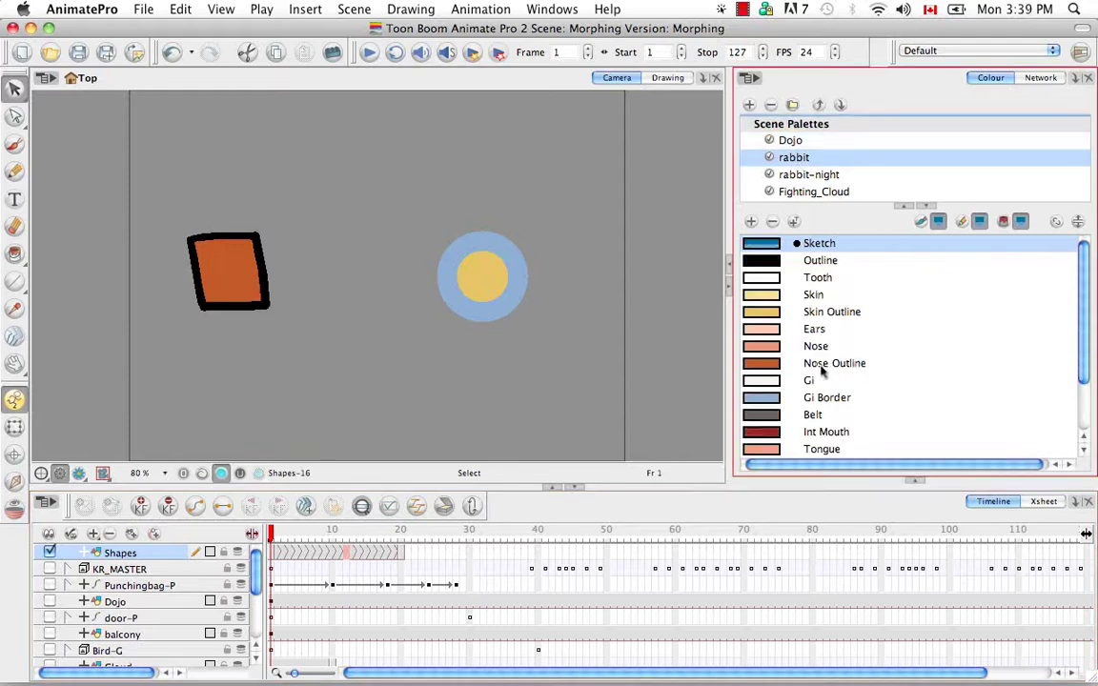
pyautogui.click(741, 330)
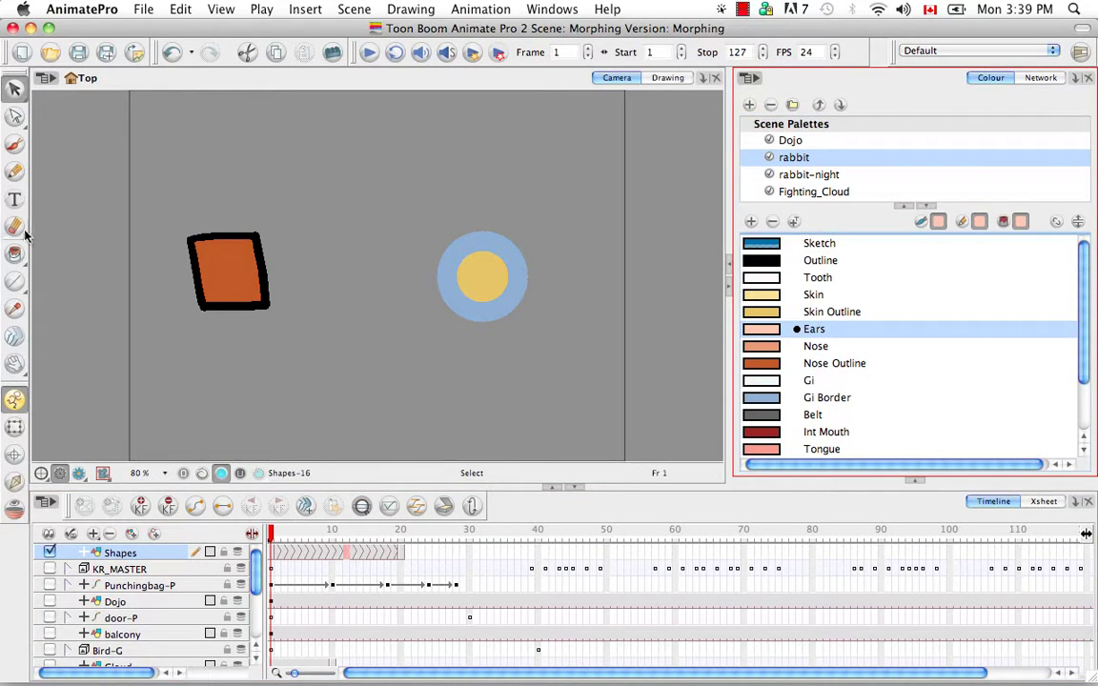
pyautogui.click(14, 144)
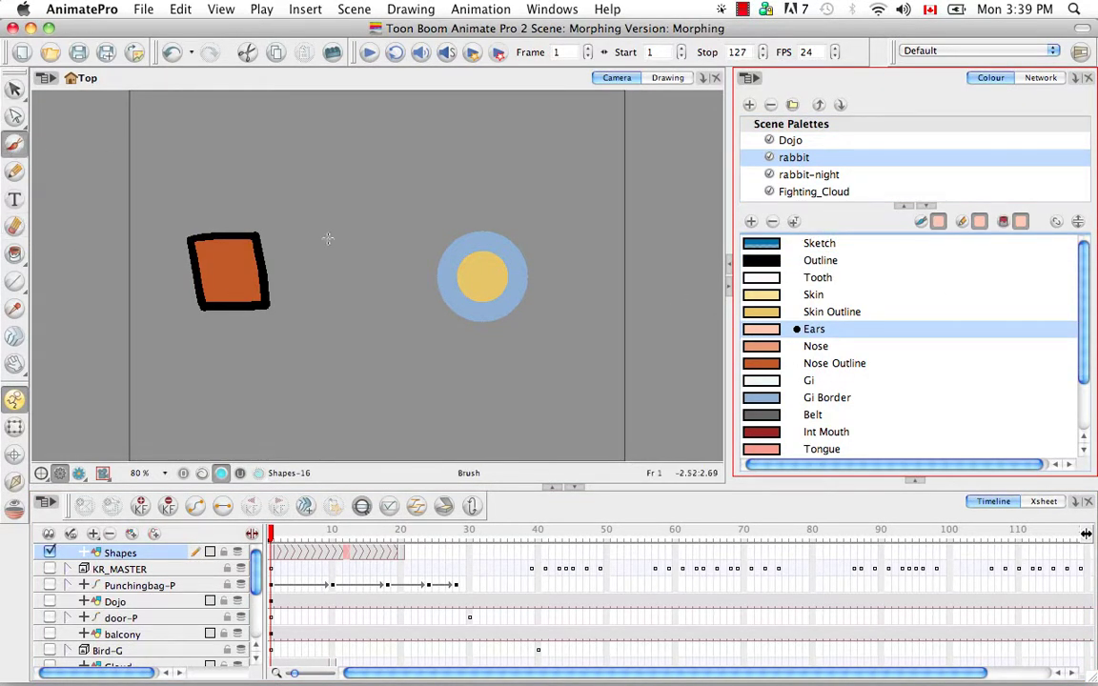
pyautogui.moveTo(329, 240); pyautogui.dragTo(328, 241)
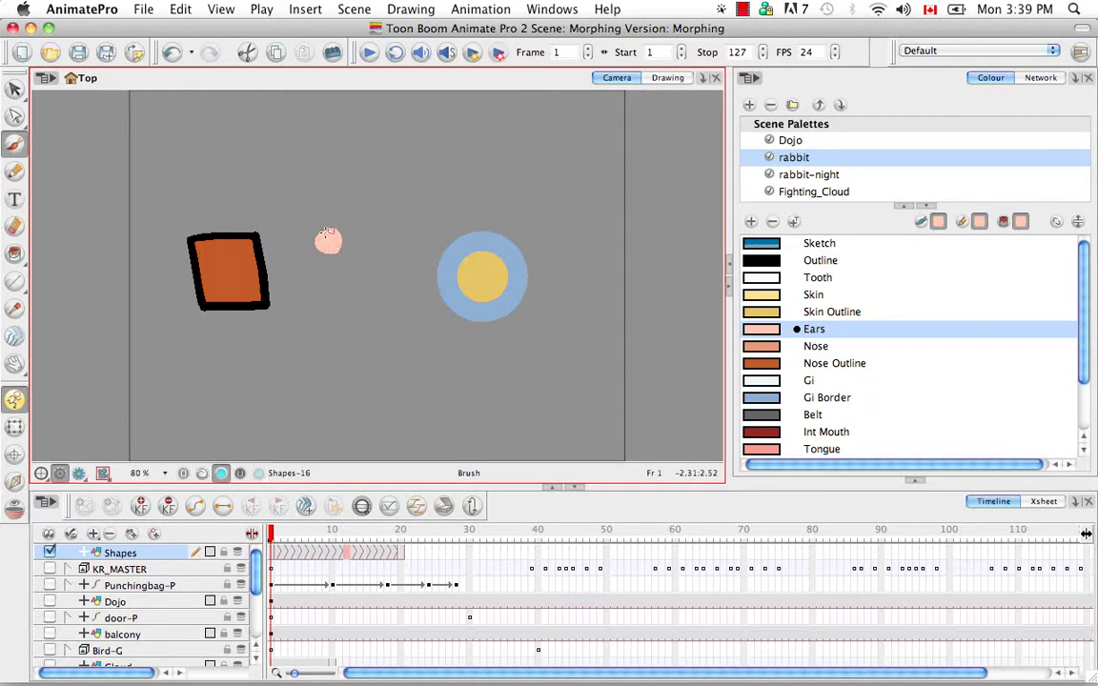
# Brush a small Ears-coloured square on the Line Art layer of the frame 20 drawing, above the yellow rectangle, and scrub back to frame 1.
pyautogui.click(402, 555)
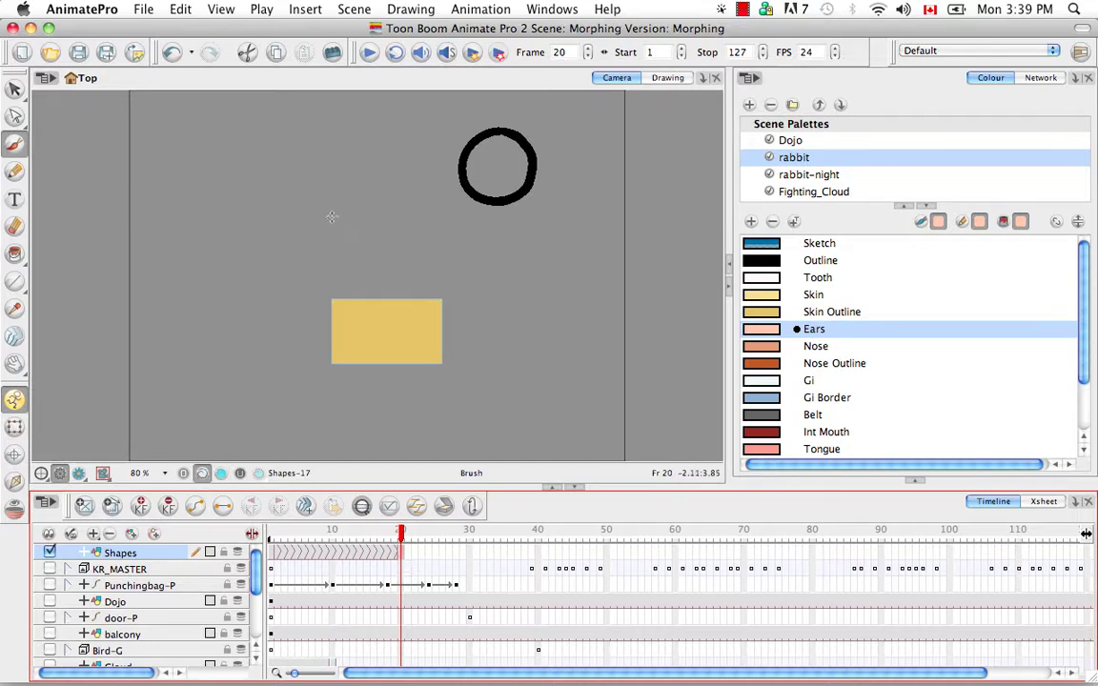
pyautogui.moveTo(327, 234)
pyautogui.mouseDown()
pyautogui.moveTo(328, 212)
pyautogui.moveTo(356, 215)
pyautogui.moveTo(355, 229)
pyautogui.moveTo(332, 222)
pyautogui.mouseUp()
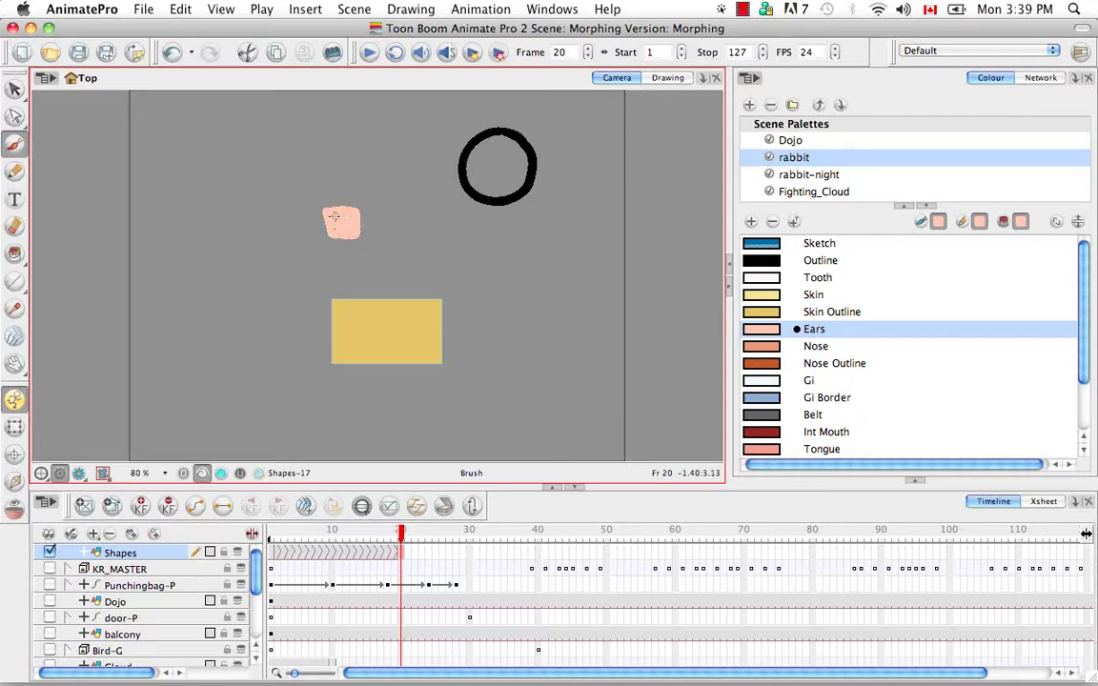
pyautogui.click(401, 535)
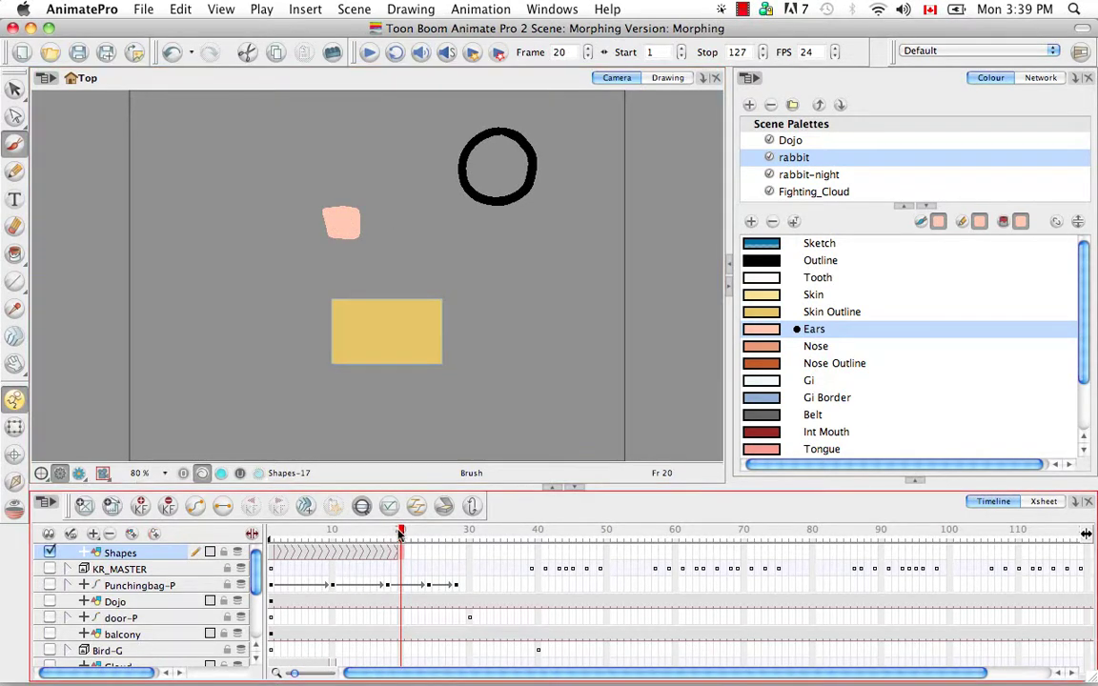
pyautogui.moveTo(400, 535); pyautogui.dragTo(270, 512)
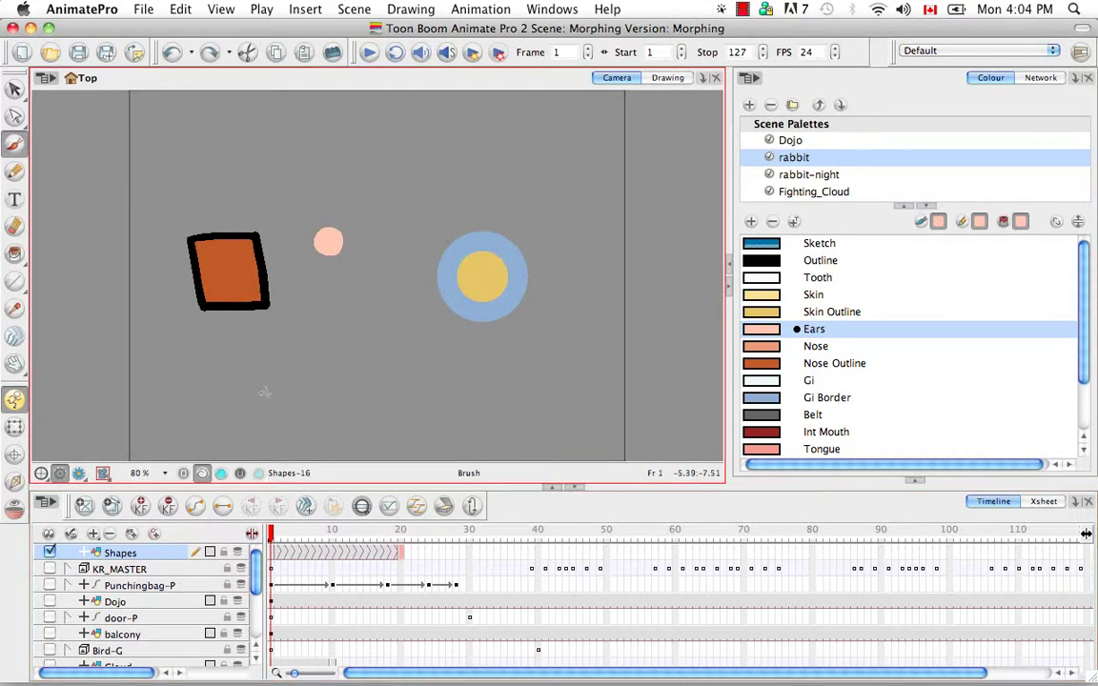
# Move the pink dot in the frame 1 drawing from the Colour Art layer to the Line Art layer by cutting and pasting it.
pyautogui.hotkey('alt', 'v')
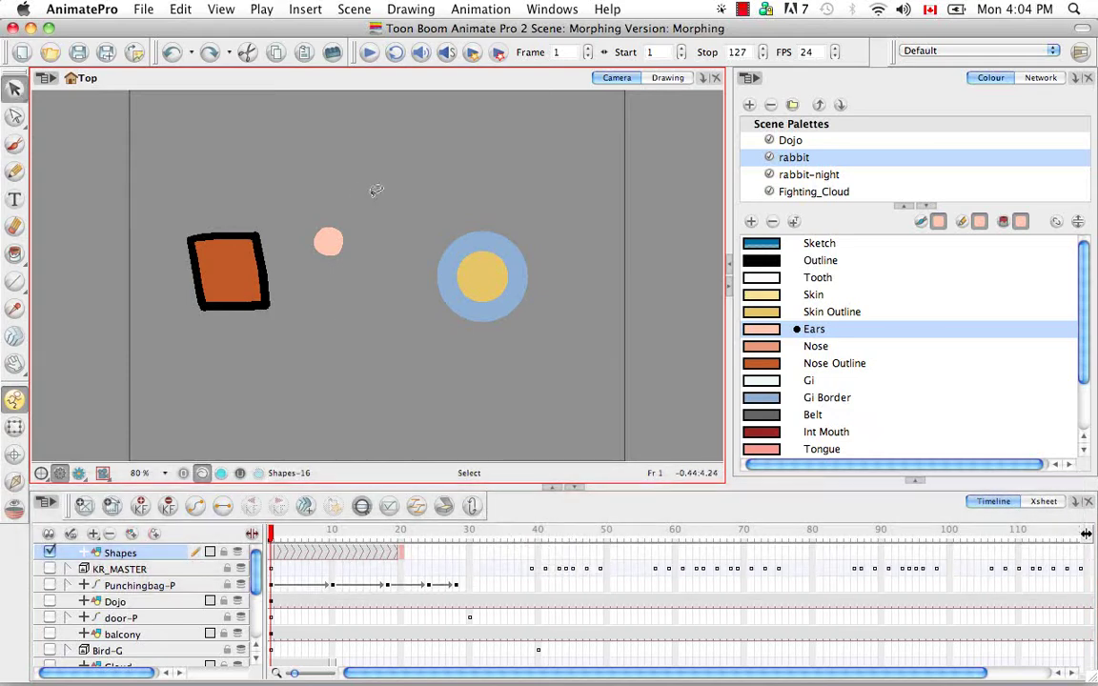
pyautogui.click(220, 472)
pyautogui.click(329, 242)
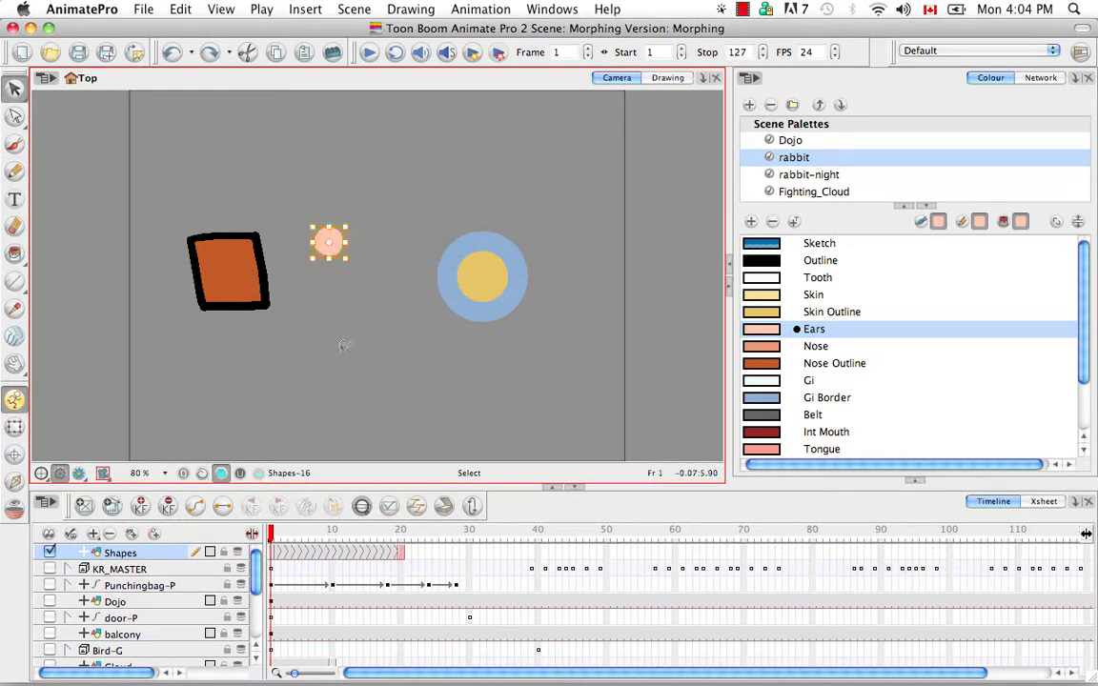
pyautogui.press('super+x')
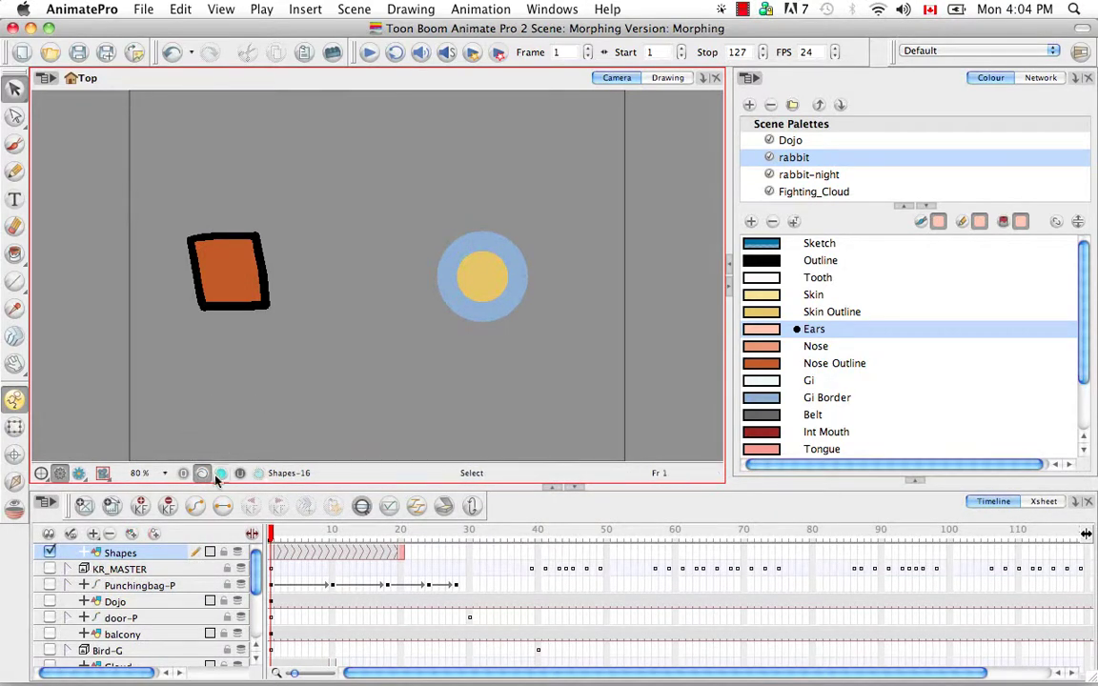
pyautogui.press('super+v')
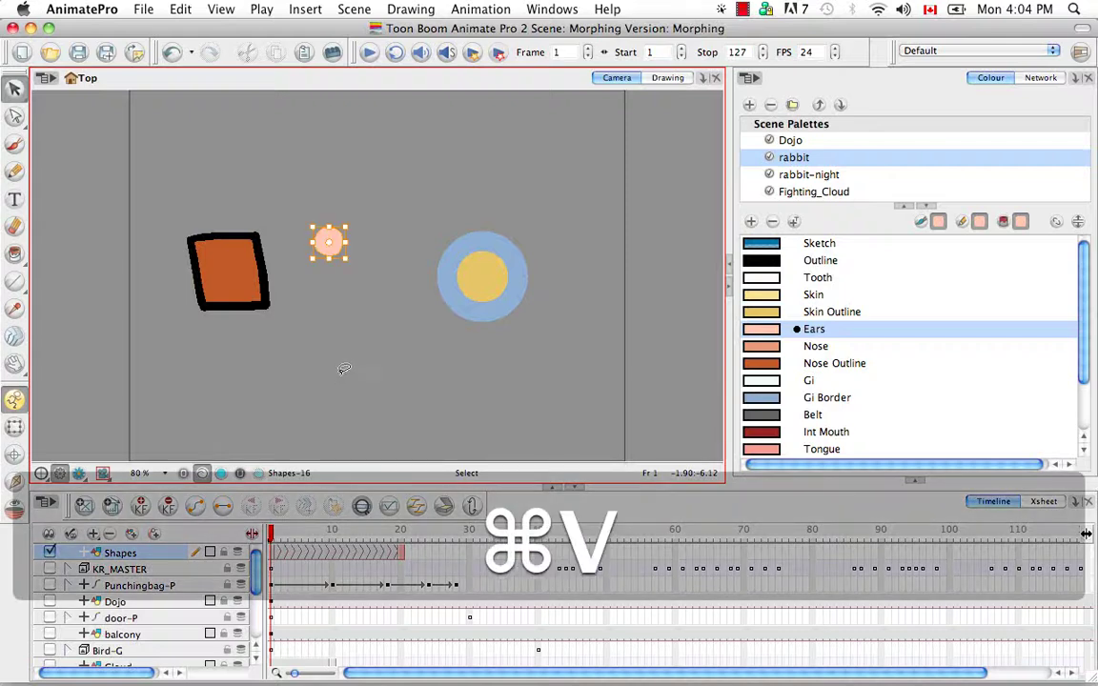
# Check that the pink shapes at frames 20 and 1 are both on the Line Art layer, then scrub the morphing to frame 20.
pyautogui.click(400, 553)
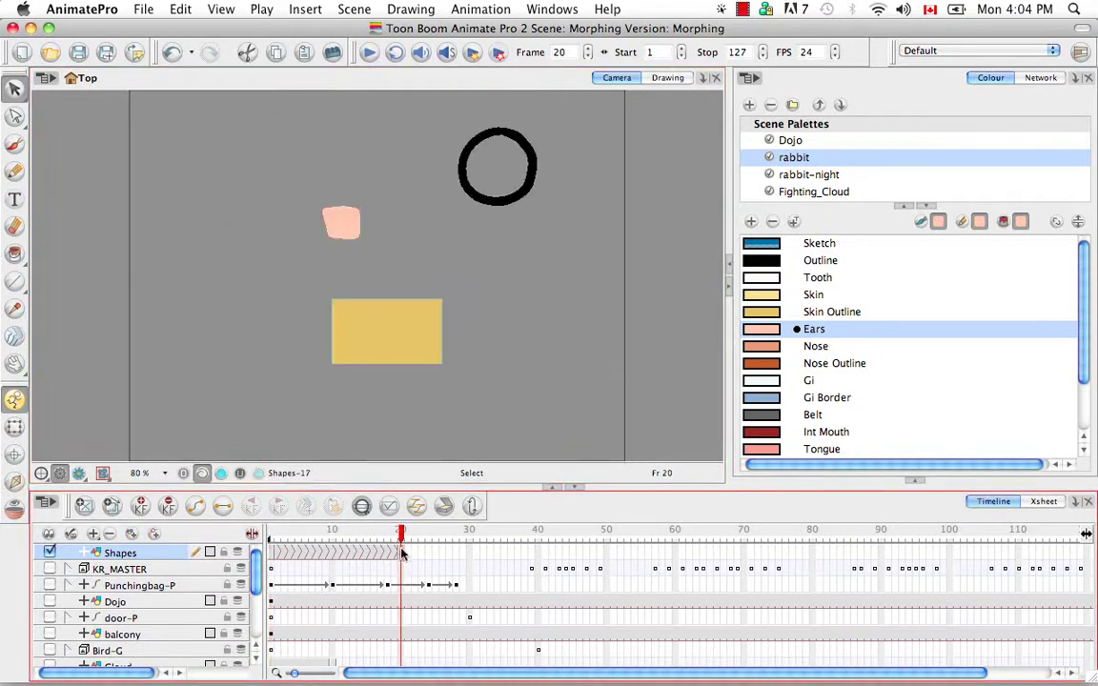
pyautogui.click(340, 229)
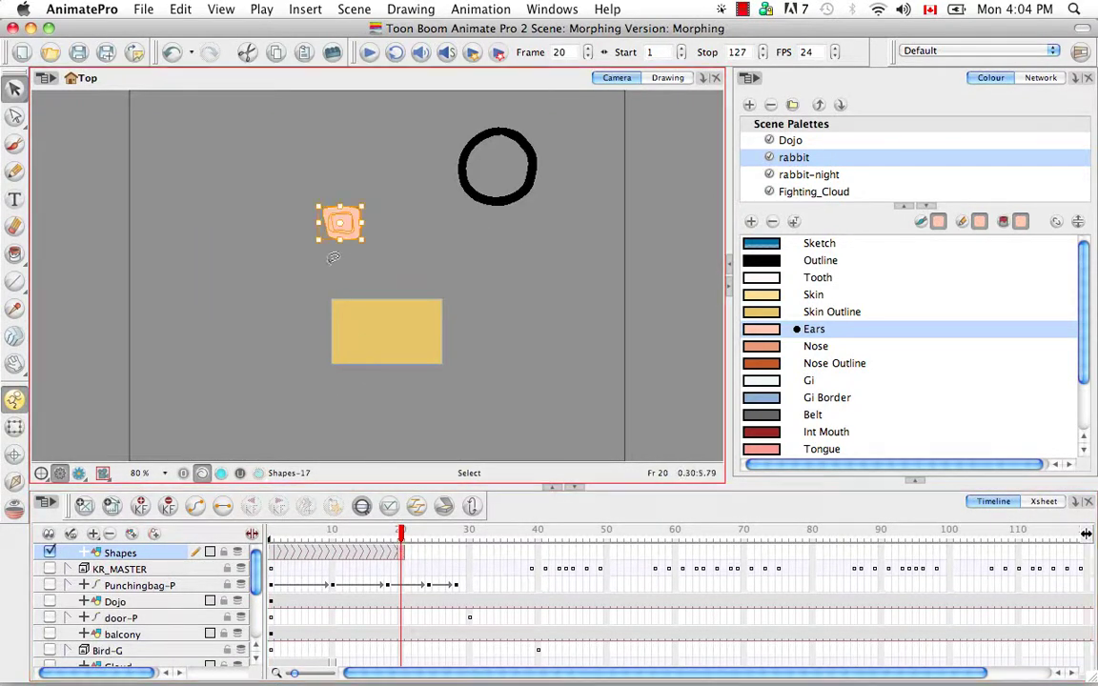
pyautogui.click(272, 550)
pyautogui.click(329, 242)
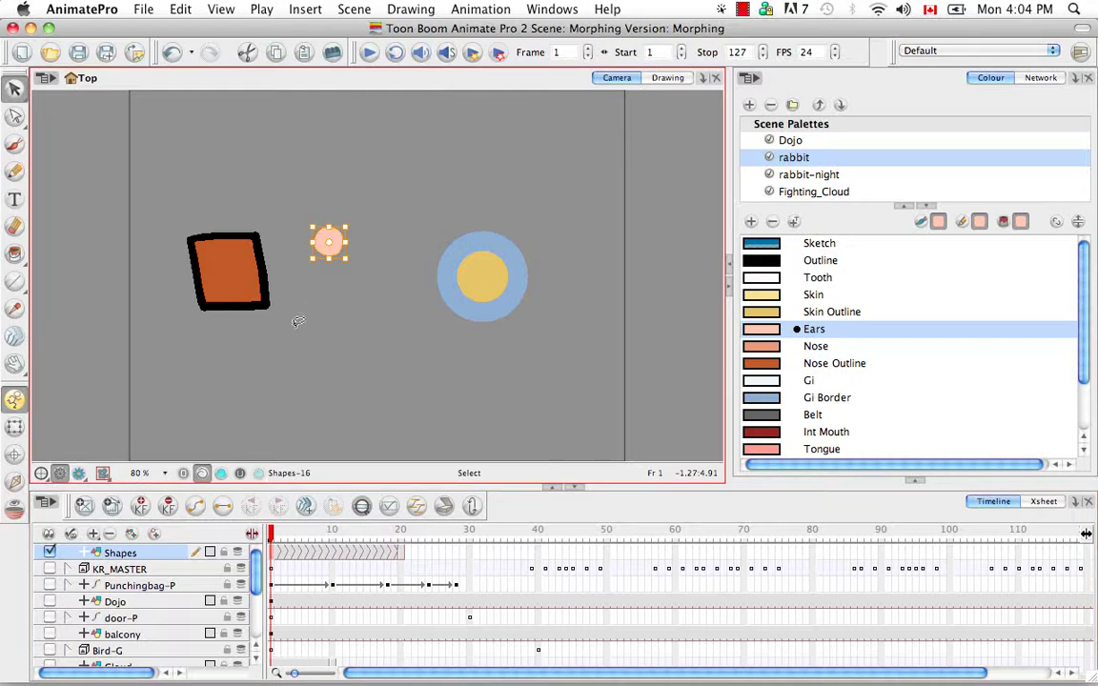
pyautogui.click(295, 541)
pyautogui.moveTo(354, 535); pyautogui.dragTo(401, 532)
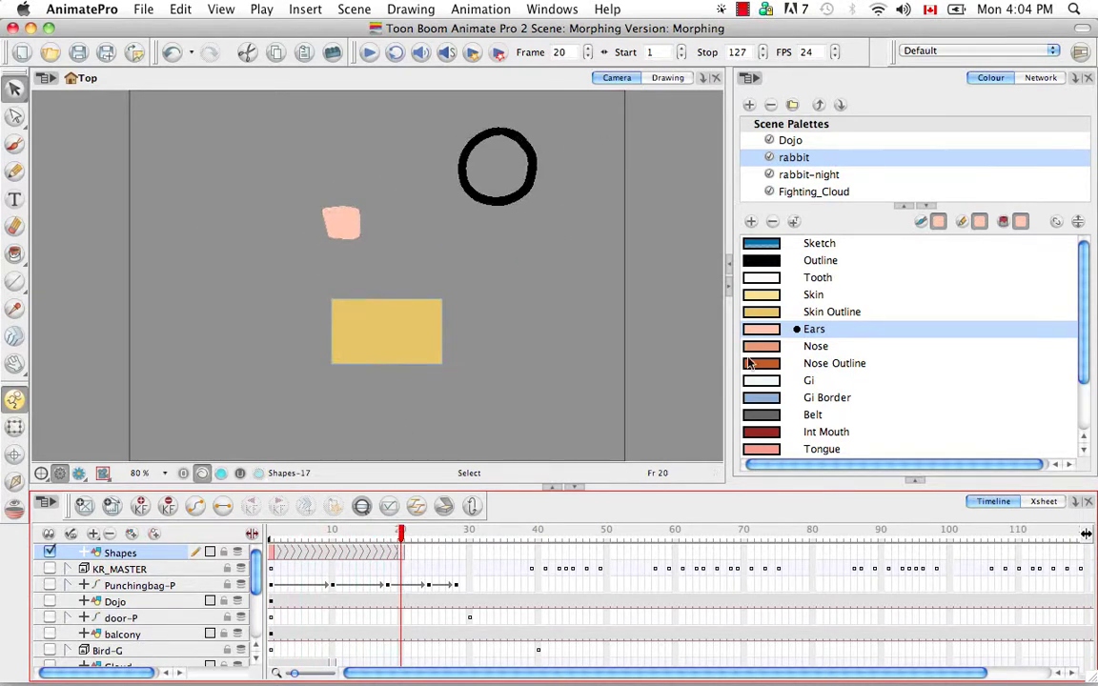
# Fill the black-outlined circle in the frame 20 drawing with the rabbit palette's Nose Outline colour.
pyautogui.click(782, 363)
pyautogui.click(21, 254)
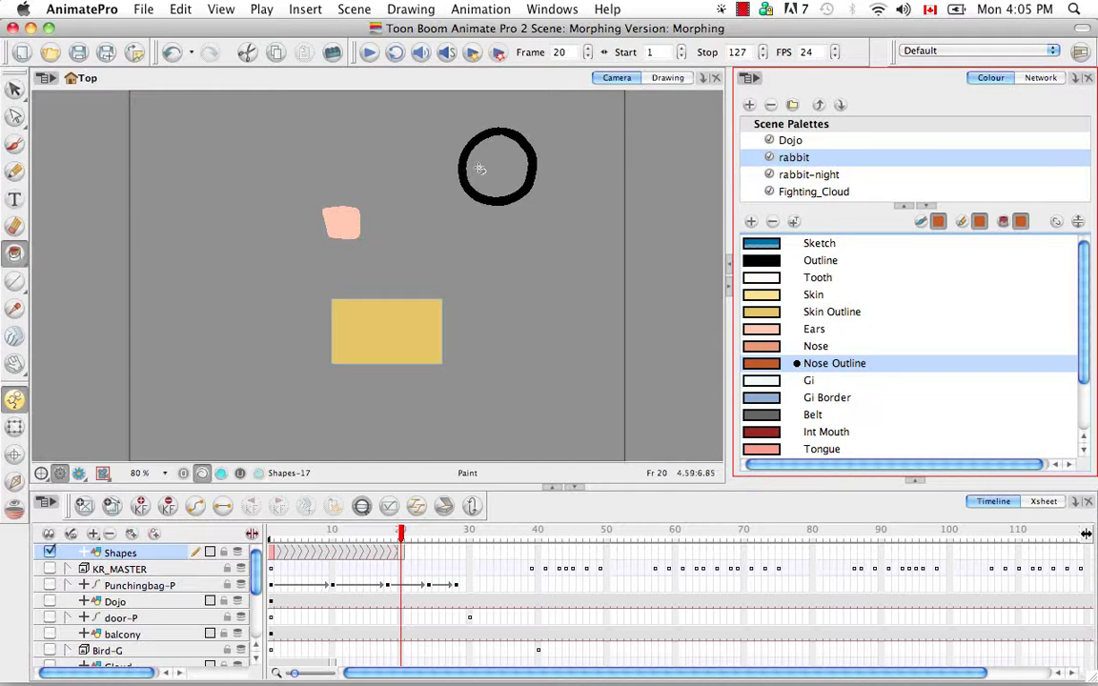
pyautogui.click(494, 168)
pyautogui.moveTo(402, 537)
pyautogui.mouseDown()
pyautogui.moveTo(271, 535)
pyautogui.moveTo(401, 536)
pyautogui.mouseUp()
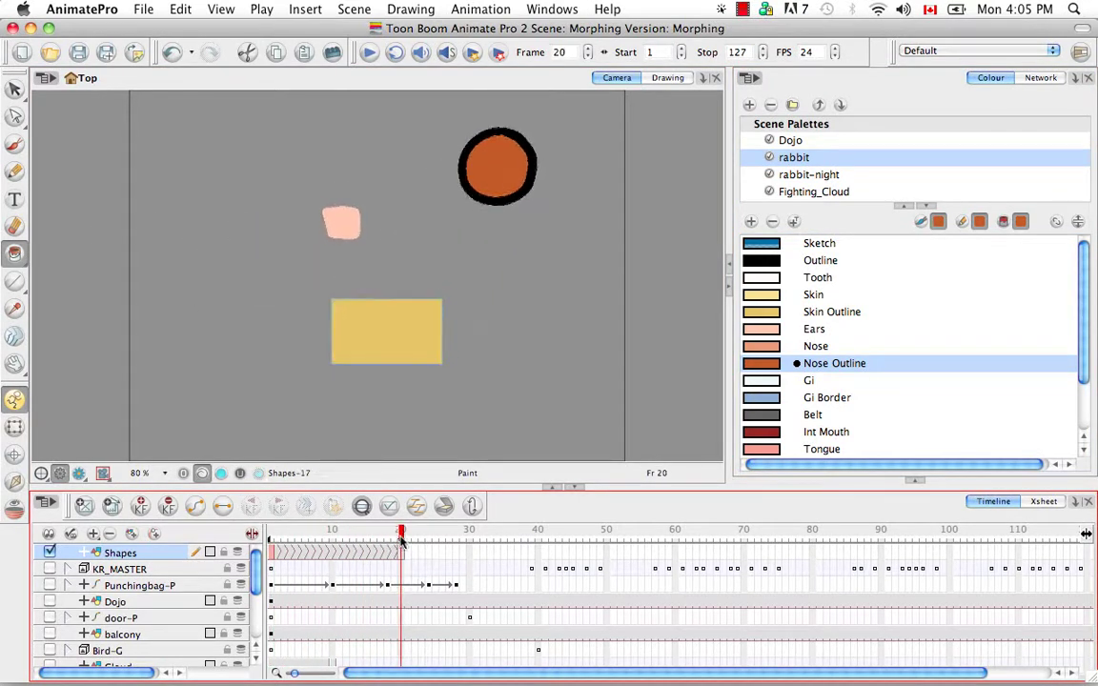